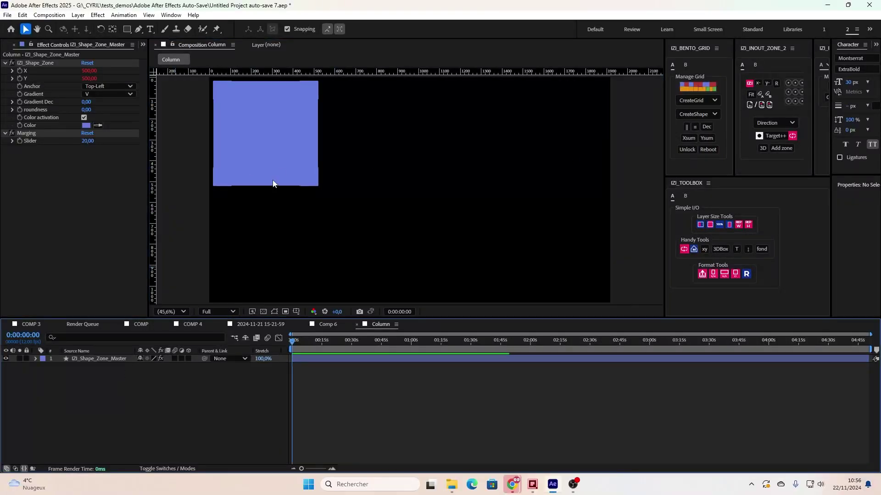
# Step: Create a Column zone beside the blue master and duplicate it into three columns
pyautogui.click(276, 177)
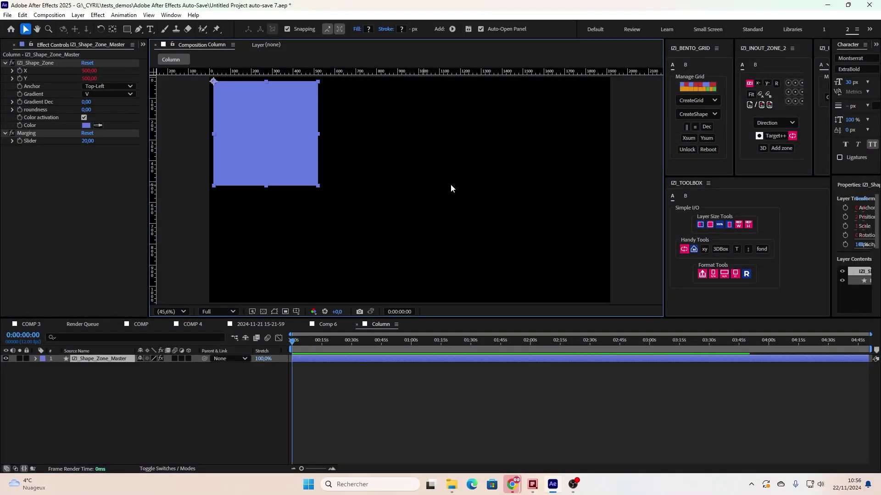
pyautogui.click(679, 115)
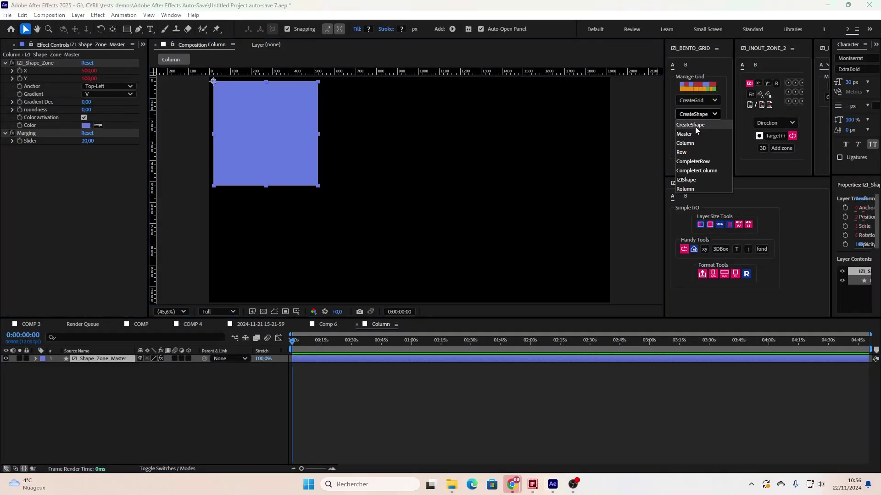
pyautogui.click(688, 143)
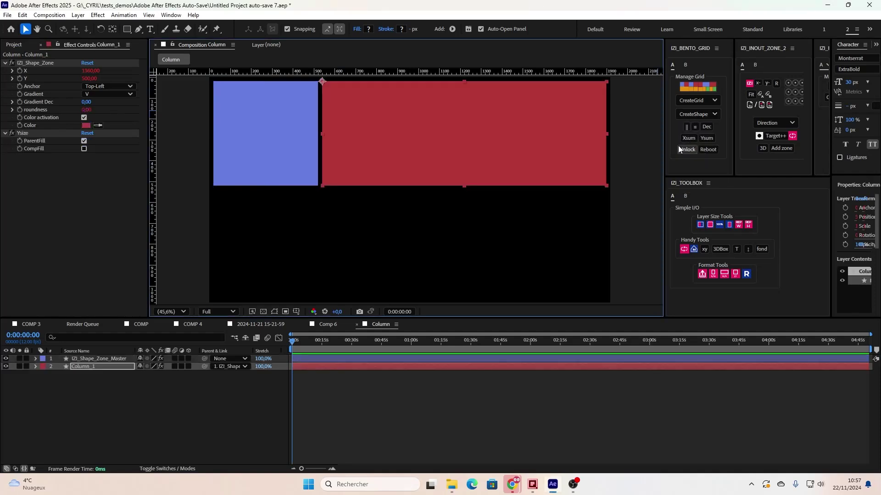
pyautogui.click(86, 371)
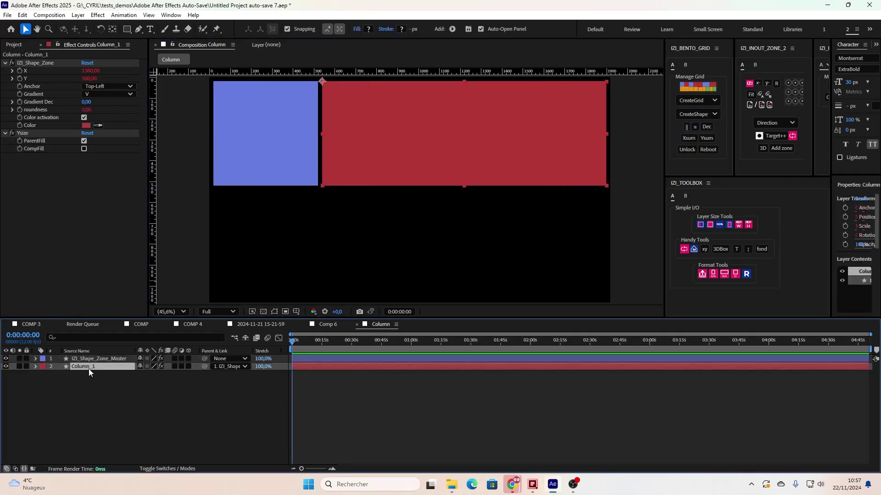
pyautogui.hotkey('ctrl', 'd')
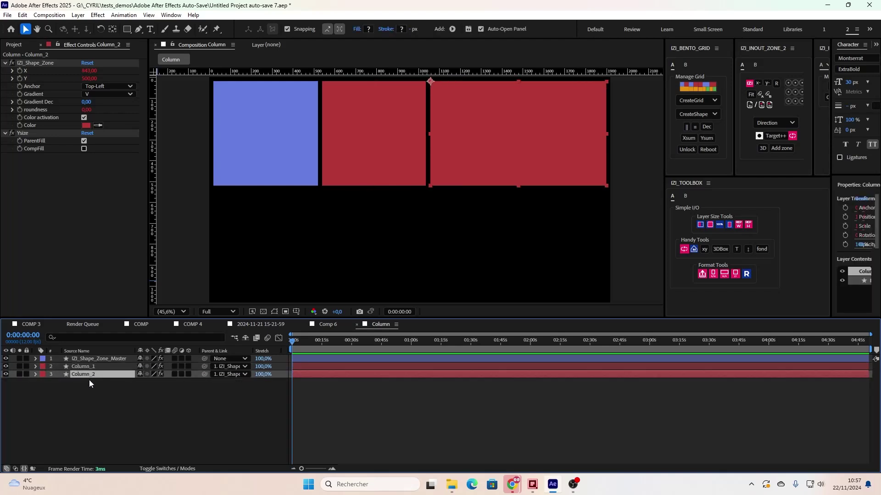
pyautogui.hotkey('ctrl', 'd')
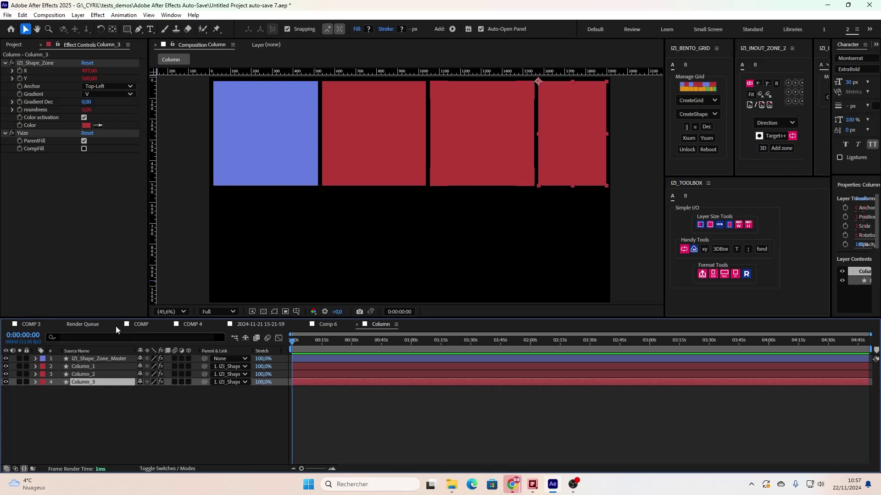
# Step: Widen Column_1 by setting its X size to 600
pyautogui.click(363, 141)
pyautogui.click(90, 72)
pyautogui.write('600')
pyautogui.press('Return')
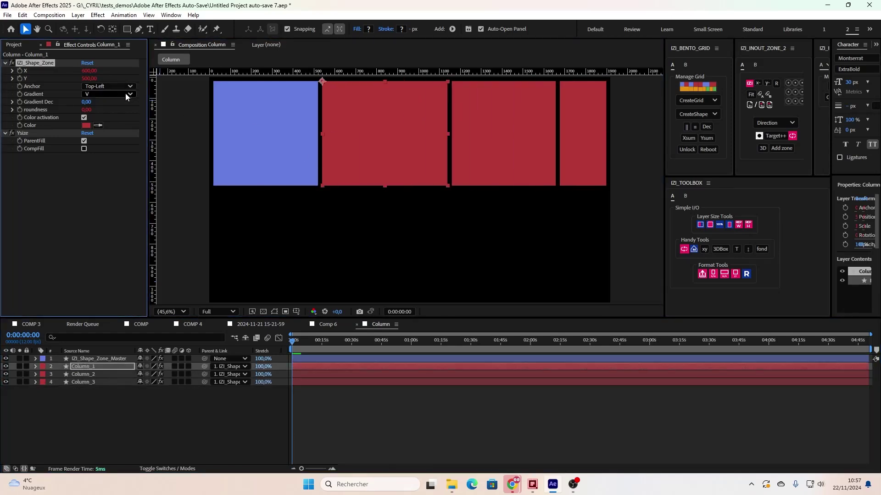
pyautogui.click(124, 436)
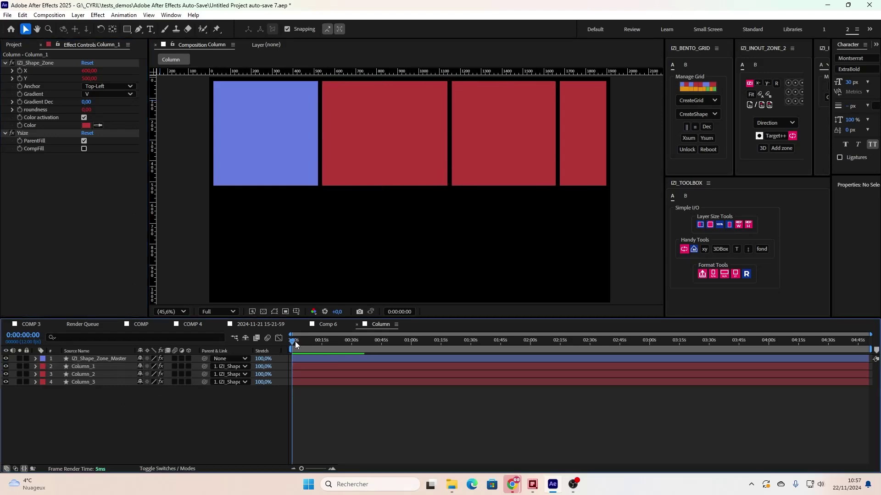
# Step: Test a taller master zone height, restore it, and select all four zone layers
pyautogui.moveTo(295, 341)
pyautogui.mouseDown()
pyautogui.moveTo(310, 340)
pyautogui.moveTo(289, 333)
pyautogui.mouseUp()
pyautogui.click(231, 128)
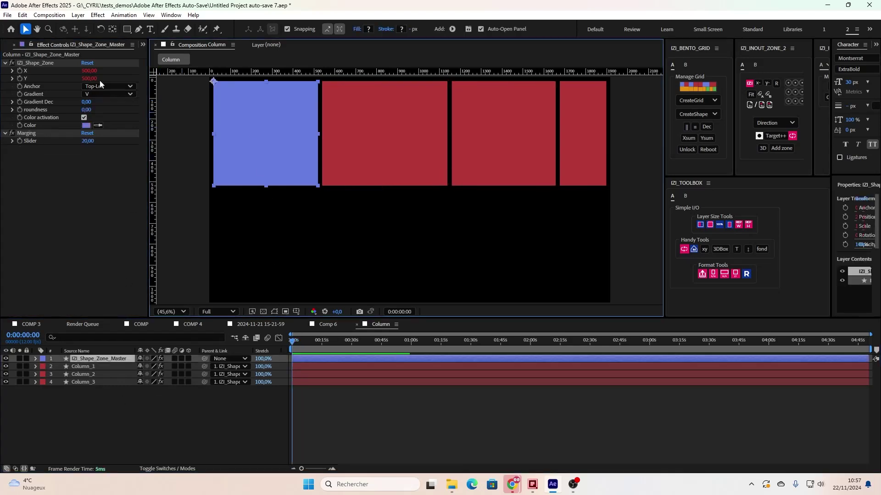
pyautogui.moveTo(89, 79); pyautogui.dragTo(85, 79)
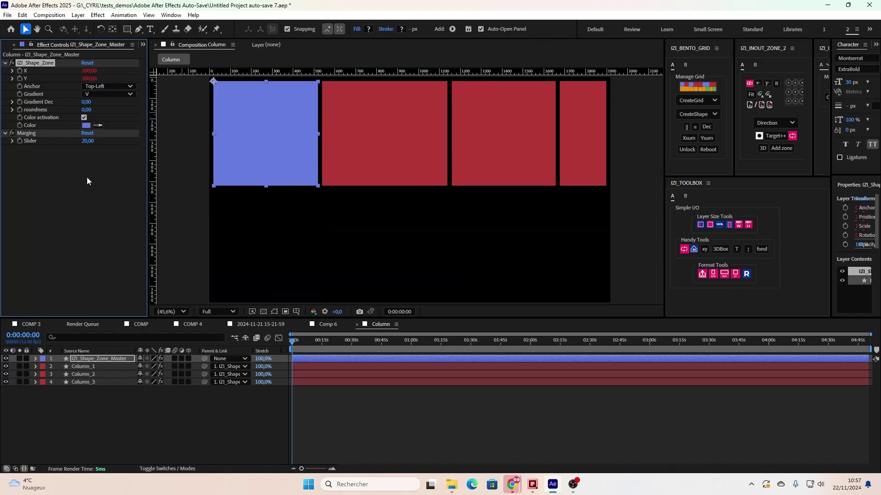
pyautogui.click(113, 412)
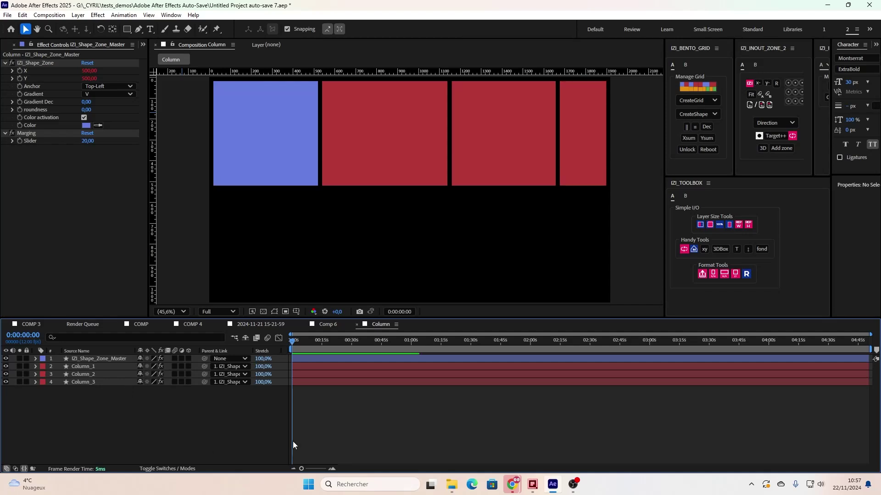
pyautogui.hotkey('ctrl', 'a')
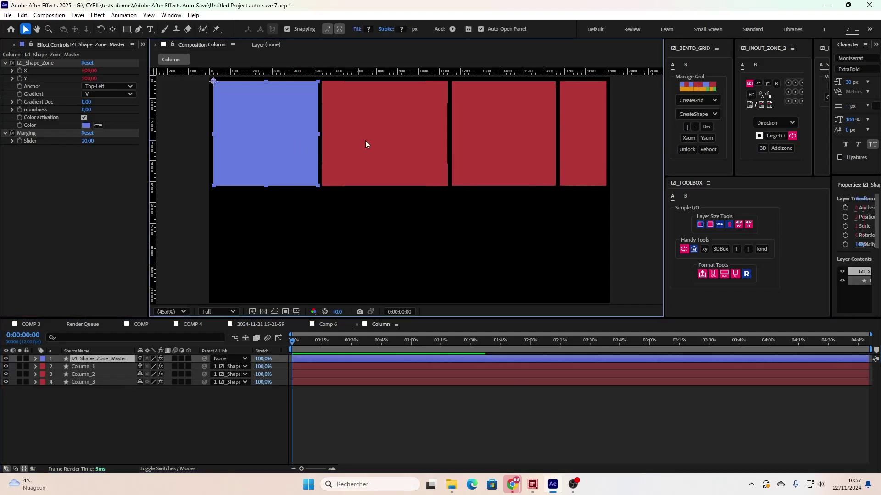
# Step: Create Row zones under all four zones, numbered from 1, and group them below the columns
pyautogui.click(692, 114)
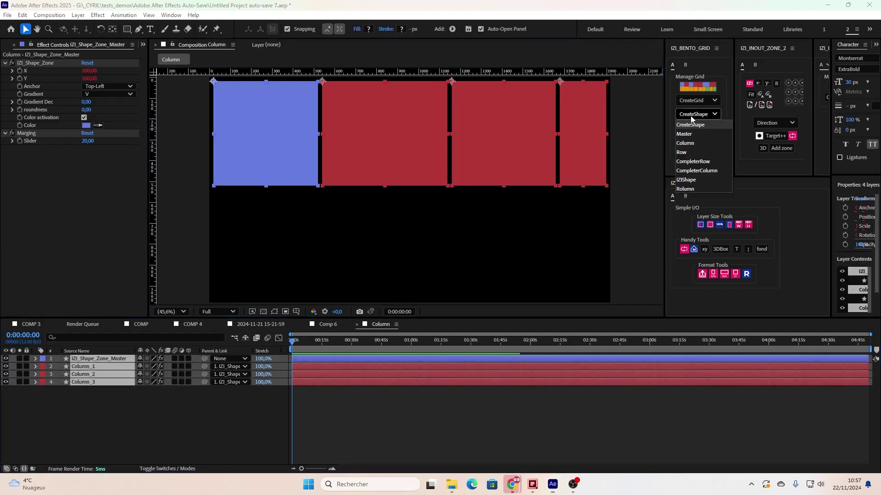
pyautogui.click(679, 150)
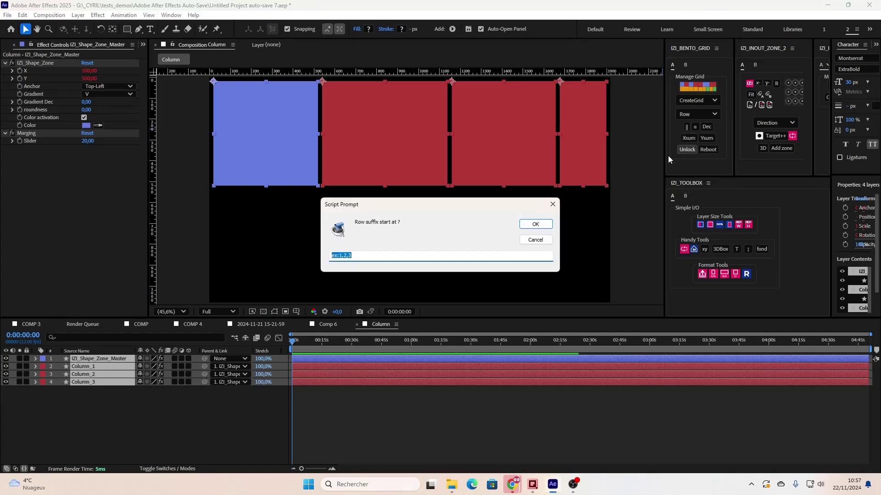
pyautogui.write('1')
pyautogui.press('Return')
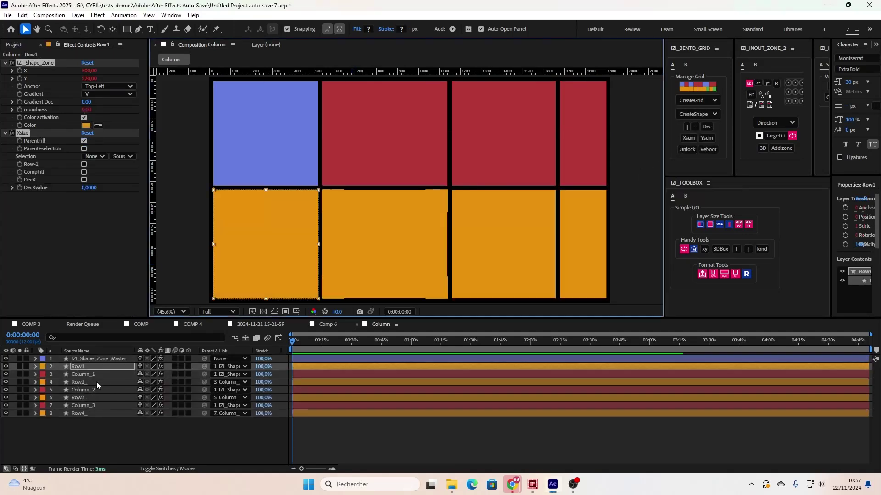
pyautogui.keyDown('ctrl'); pyautogui.click(79, 382); pyautogui.keyUp('ctrl')
pyautogui.keyDown('ctrl'); pyautogui.click(79, 397); pyautogui.keyUp('ctrl')
pyautogui.keyDown('ctrl'); pyautogui.click(79, 412); pyautogui.keyUp('ctrl')
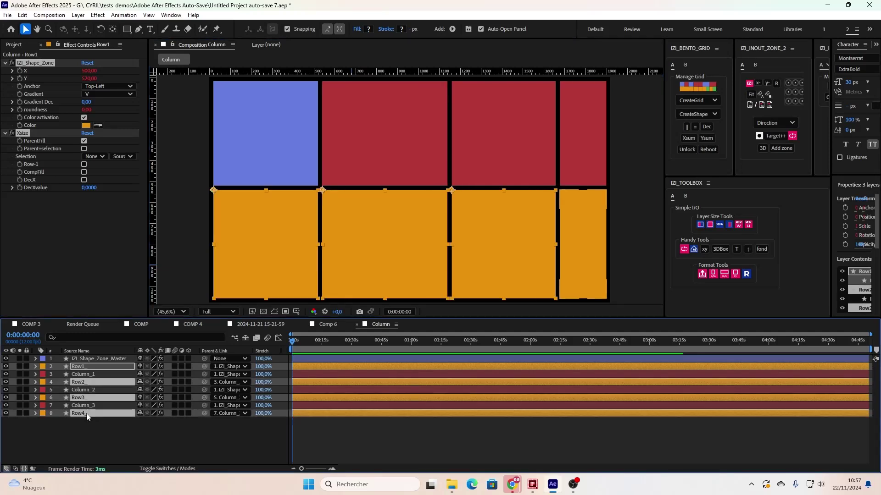
pyautogui.moveTo(80, 413)
pyautogui.mouseDown()
pyautogui.moveTo(86, 426)
pyautogui.moveTo(86, 409)
pyautogui.moveTo(86, 426)
pyautogui.mouseUp()
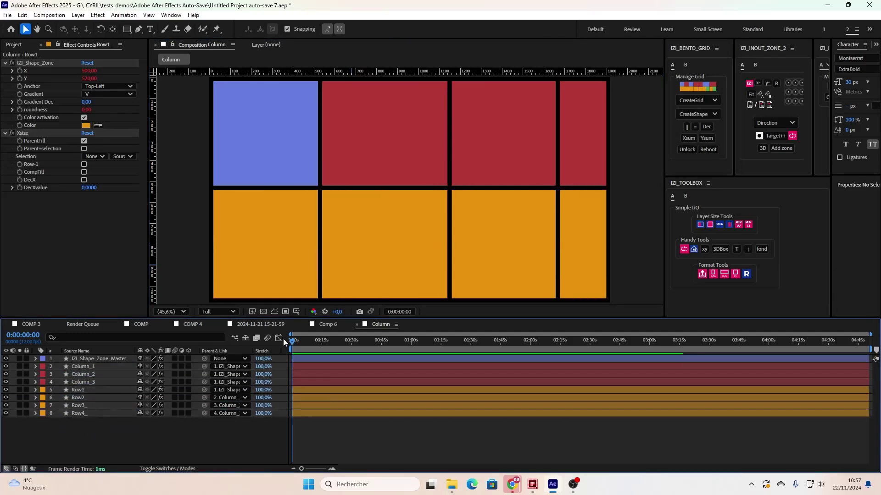
# Step: Set Column_1's X size to 400 so all columns match
pyautogui.click(399, 168)
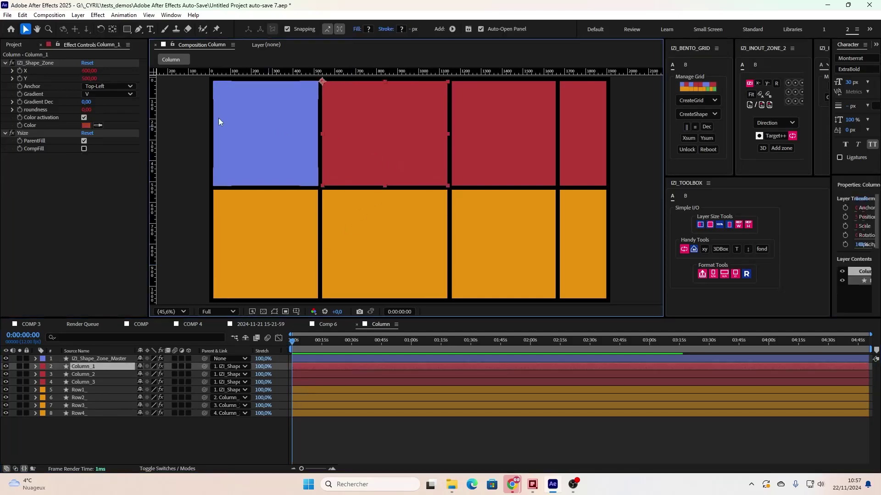
pyautogui.click(89, 72)
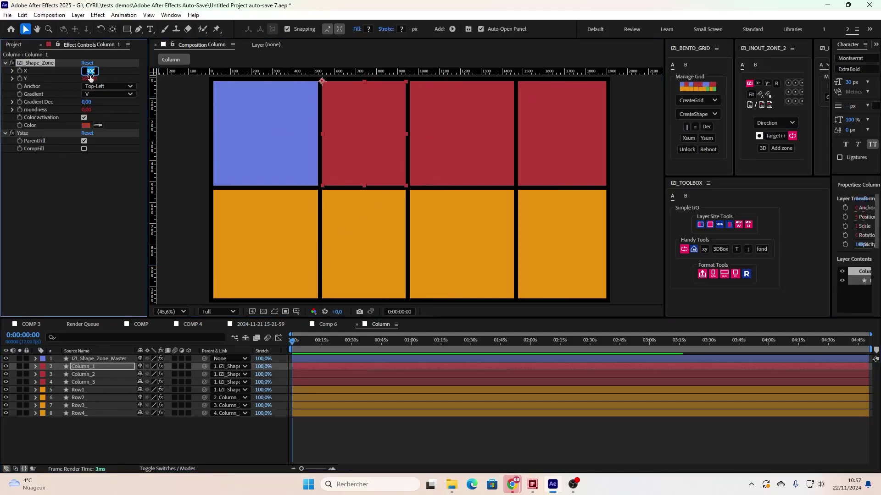
pyautogui.write('400')
pyautogui.press('Return')
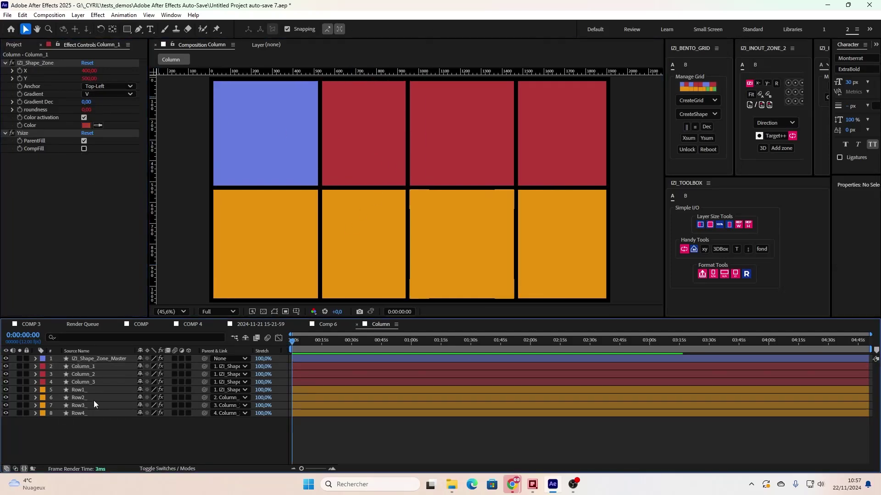
# Step: Turn off ParentFill and CompFill on Column_1 and set its height to 300
pyautogui.click(84, 141)
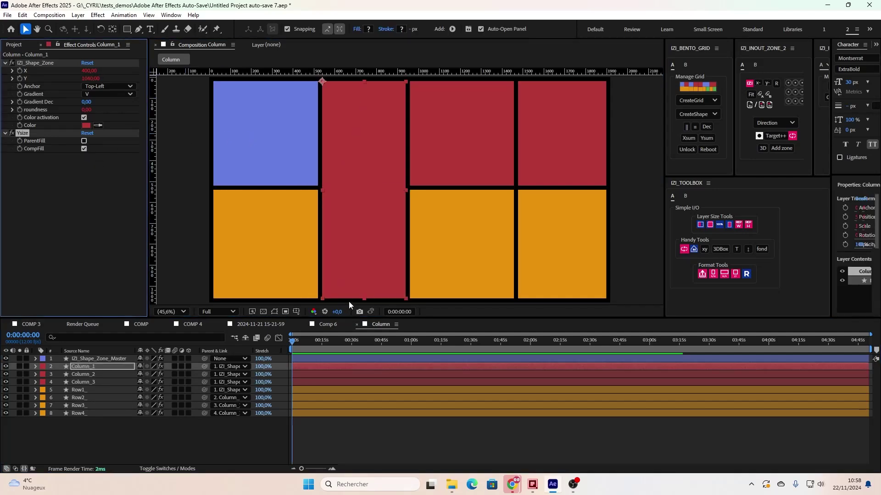
pyautogui.click(83, 149)
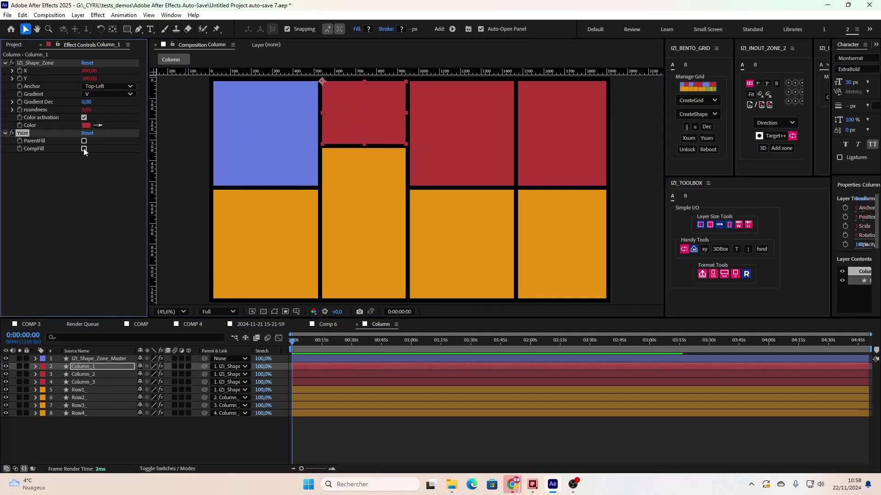
pyautogui.click(90, 78)
pyautogui.write('500')
pyautogui.press('Return')
pyautogui.write('300')
pyautogui.press('Return')
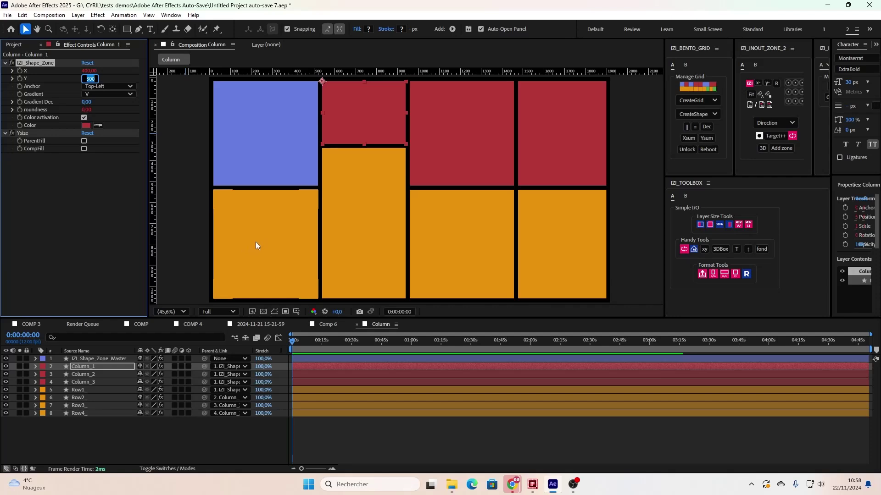
pyautogui.click(254, 241)
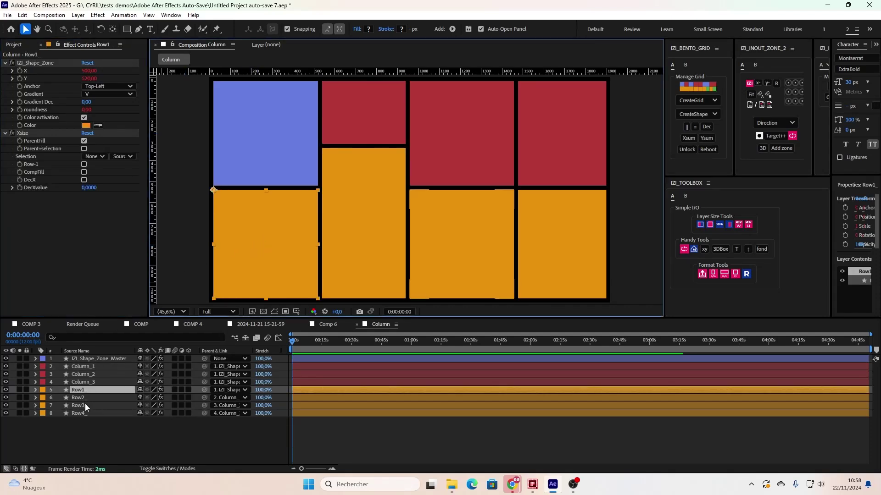
# Step: Duplicate Row1, place the copy beside it in the stack, and adjust Row1's height
pyautogui.hotkey('ctrl', 'd')
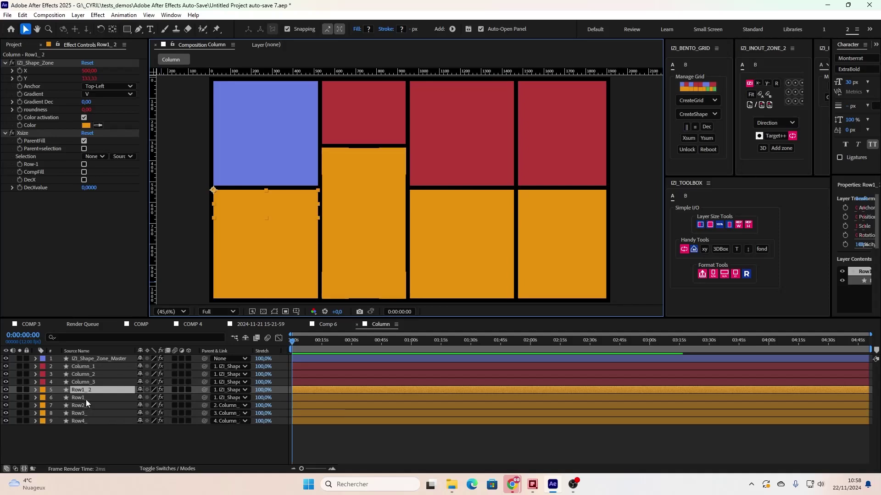
pyautogui.moveTo(84, 393); pyautogui.dragTo(86, 399)
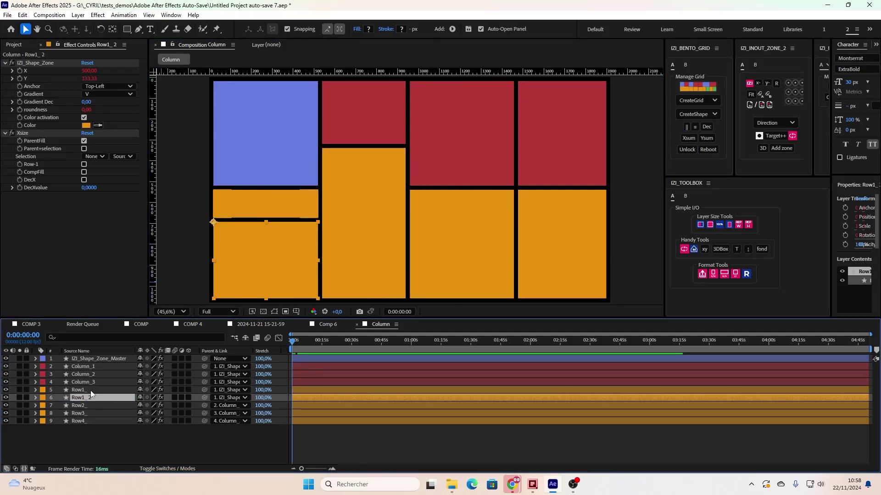
pyautogui.click(273, 197)
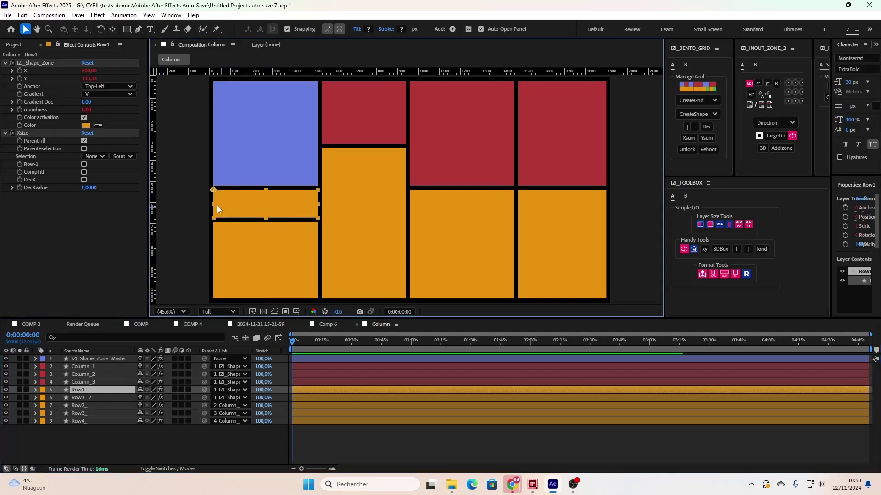
pyautogui.click(93, 78)
pyautogui.press('Up')
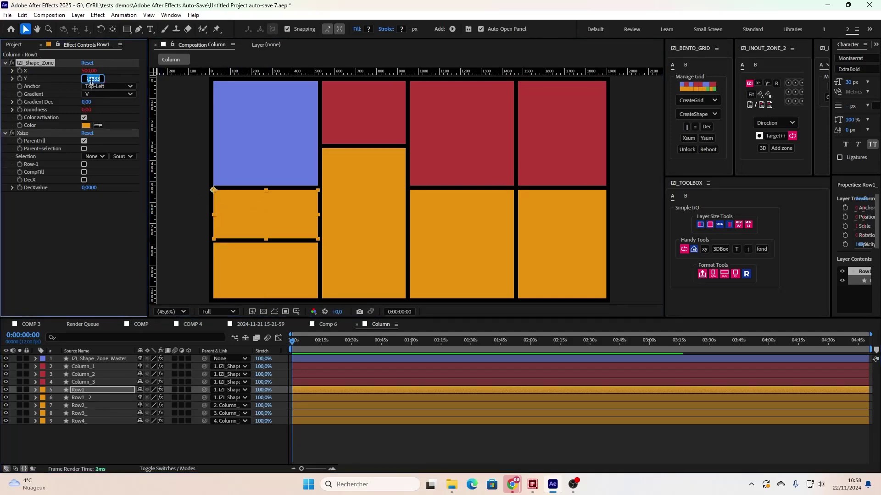
pyautogui.press('Up')
pyautogui.press('Down')
pyautogui.press('Down')
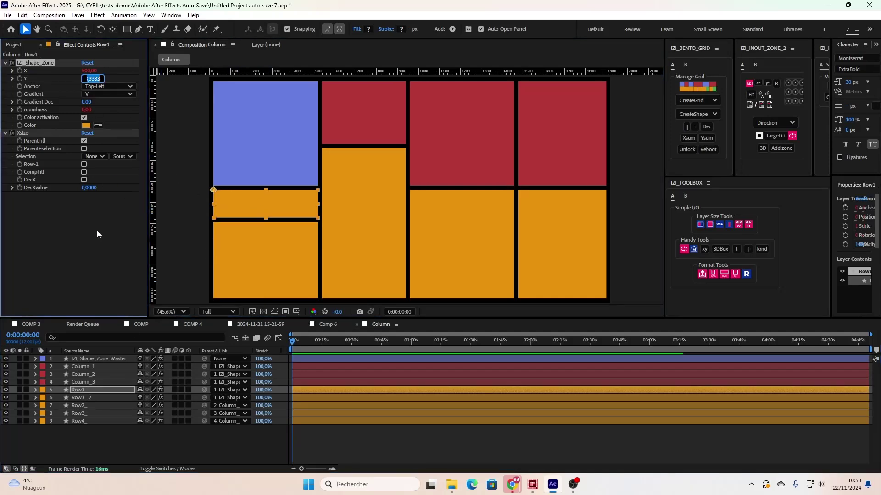
# Step: Uncheck Row1's ParentFill and set its width to 0, then scrub it back to 300
pyautogui.click(279, 166)
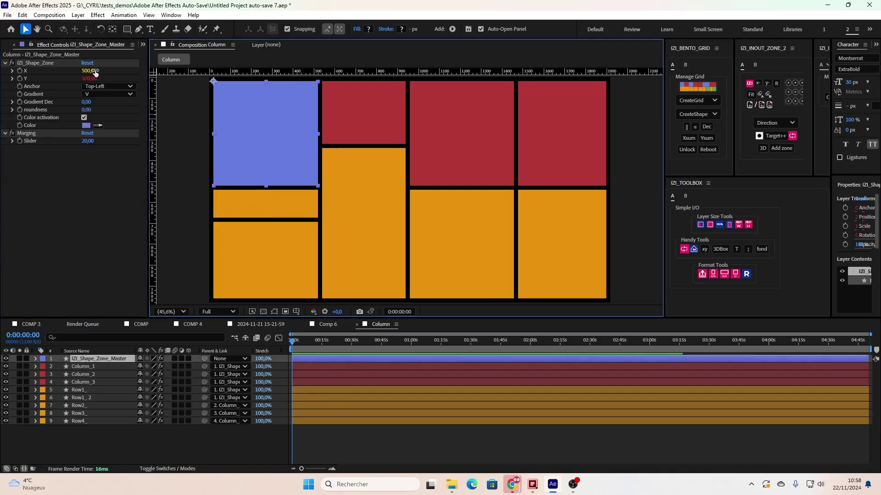
pyautogui.press('Down')
pyautogui.press('Up')
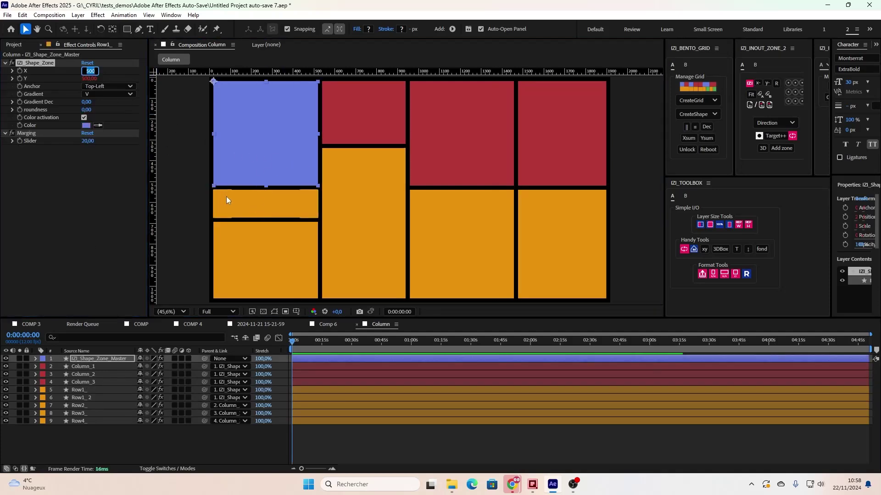
pyautogui.click(225, 199)
pyautogui.click(84, 141)
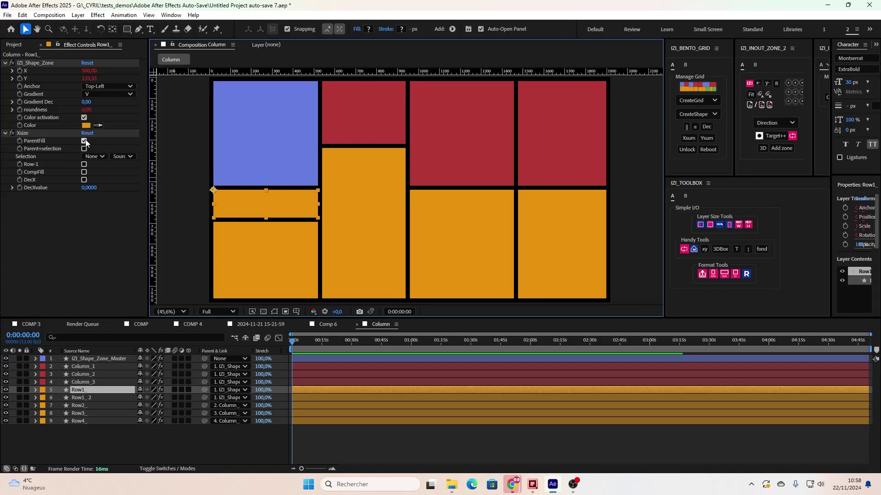
pyautogui.click(88, 71)
pyautogui.write('0')
pyautogui.press('Return')
pyautogui.moveTo(88, 70); pyautogui.dragTo(98, 72)
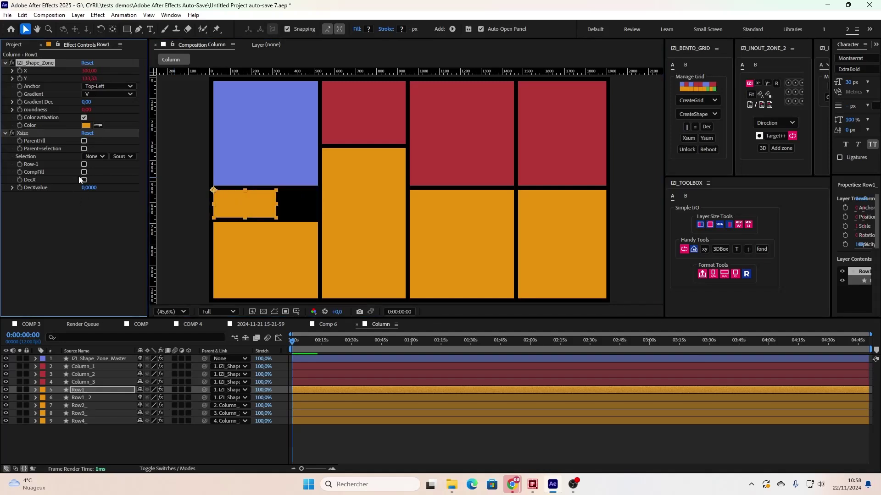
# Step: Enable Parent+selection on Row1 and stretch it to Column_1, then Column_2, with Row2 hidden
pyautogui.click(84, 149)
pyautogui.click(98, 156)
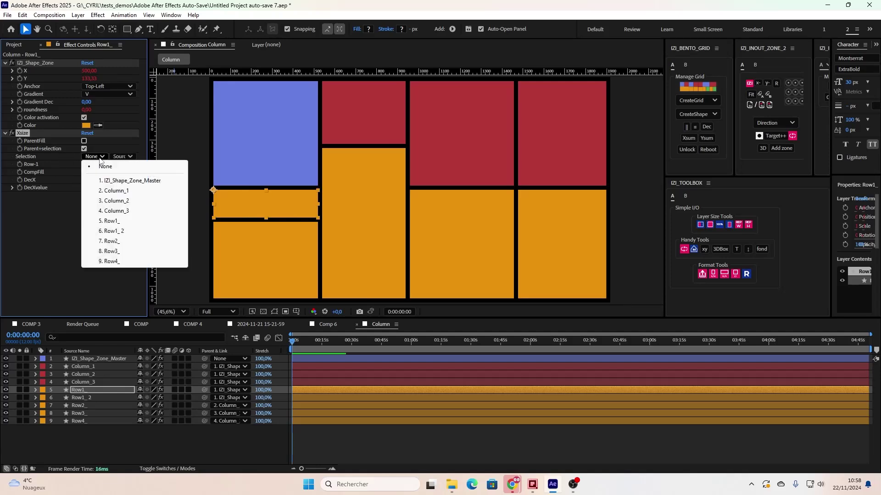
pyautogui.click(122, 191)
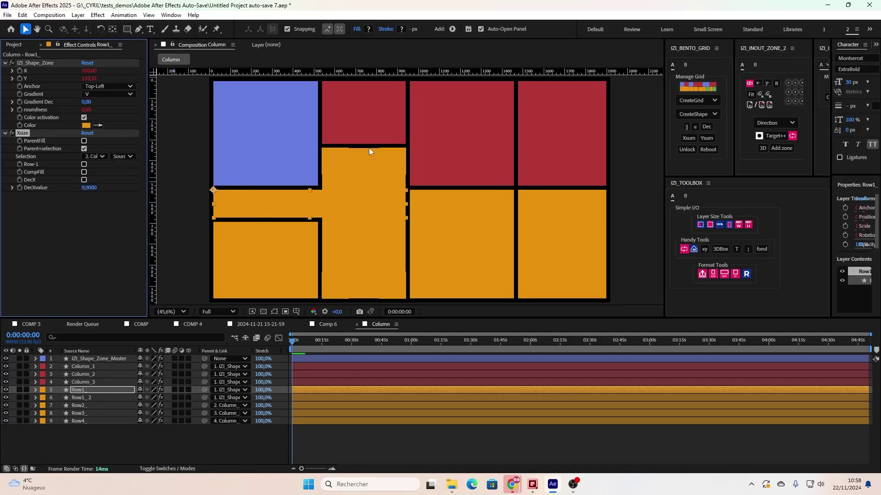
pyautogui.click(359, 164)
pyautogui.click(6, 405)
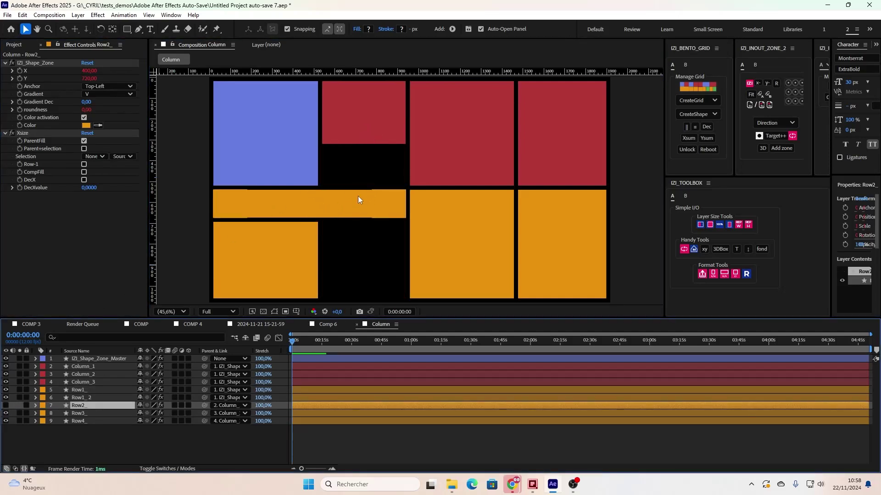
pyautogui.click(248, 200)
pyautogui.click(95, 156)
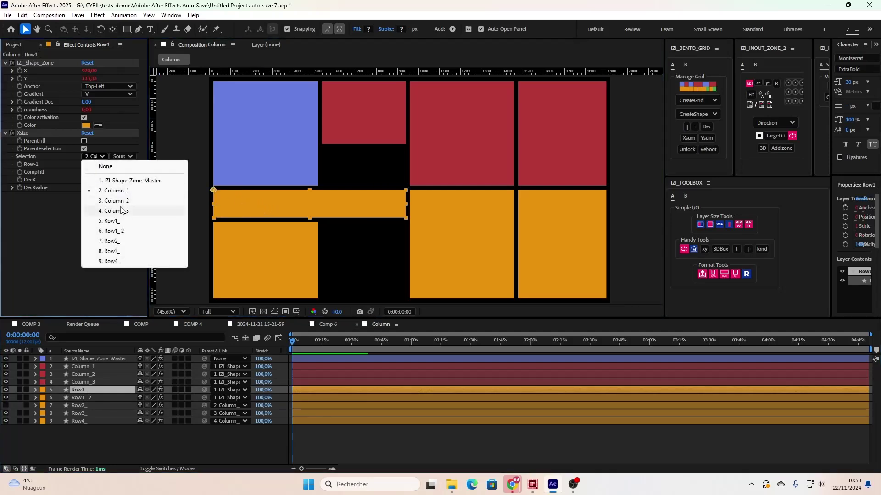
pyautogui.click(137, 200)
# Step: Show Row2 and Row3 again and return Row1 to filling only its parent column
pyautogui.click(78, 413)
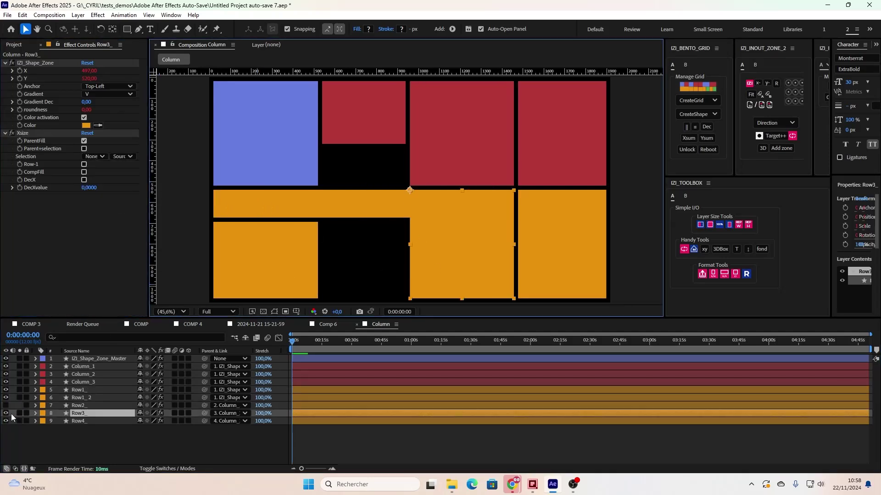
pyautogui.click(6, 412)
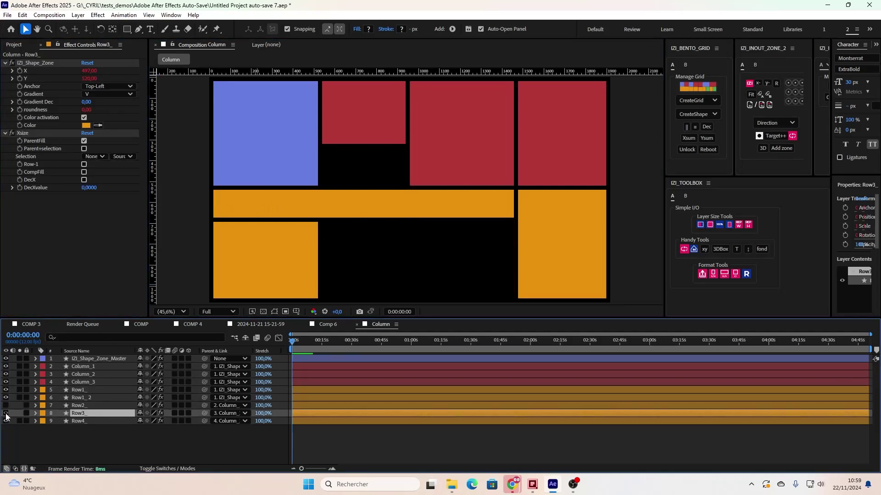
pyautogui.click(7, 413)
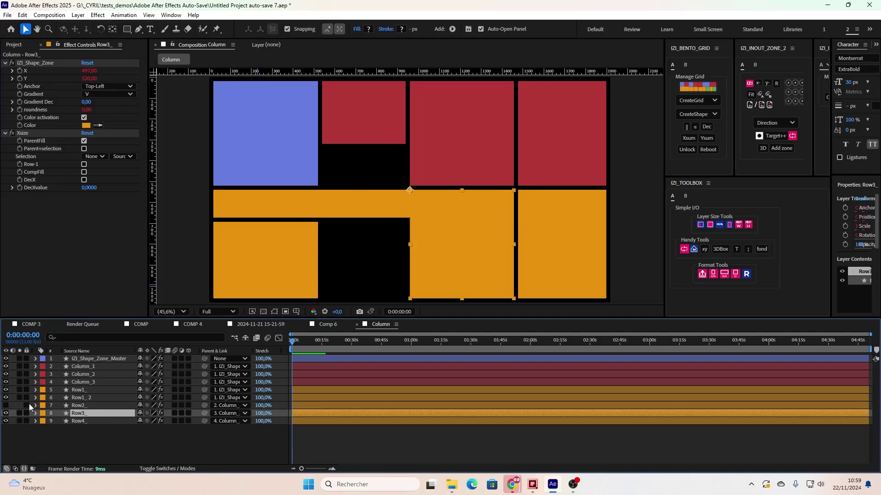
pyautogui.click(8, 405)
pyautogui.click(226, 196)
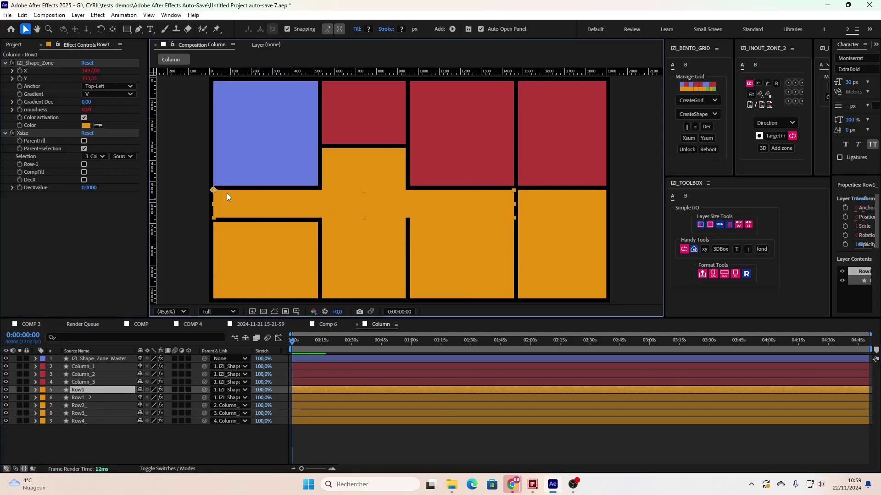
pyautogui.click(84, 148)
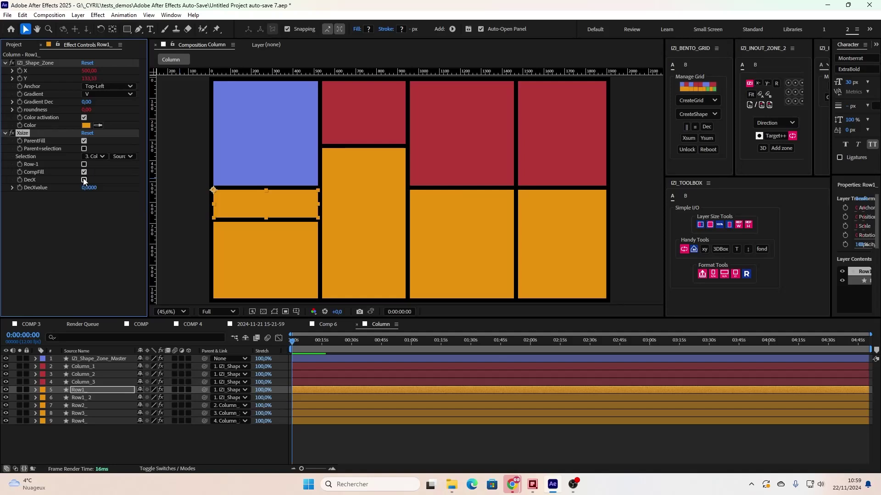
# Step: Uncheck Row1's ParentFill and CompFill, soloing it briefly to check the short bar
pyautogui.click(84, 141)
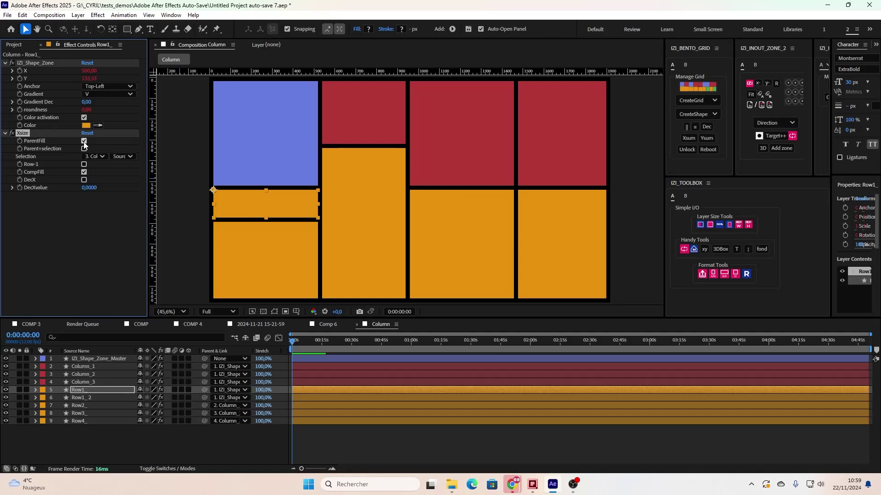
pyautogui.click(19, 390)
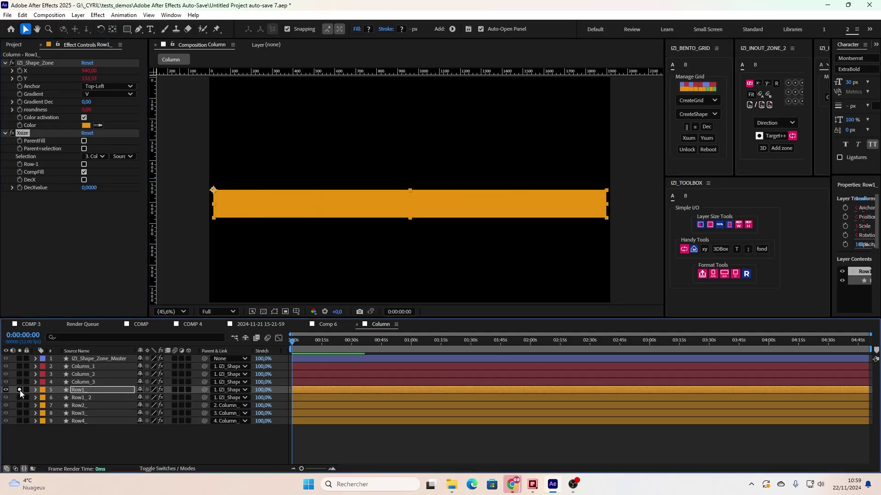
pyautogui.click(20, 389)
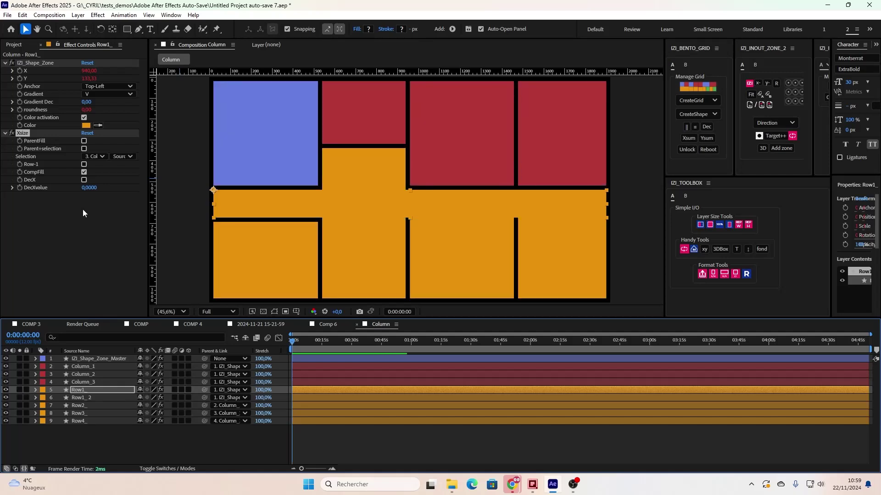
pyautogui.click(84, 171)
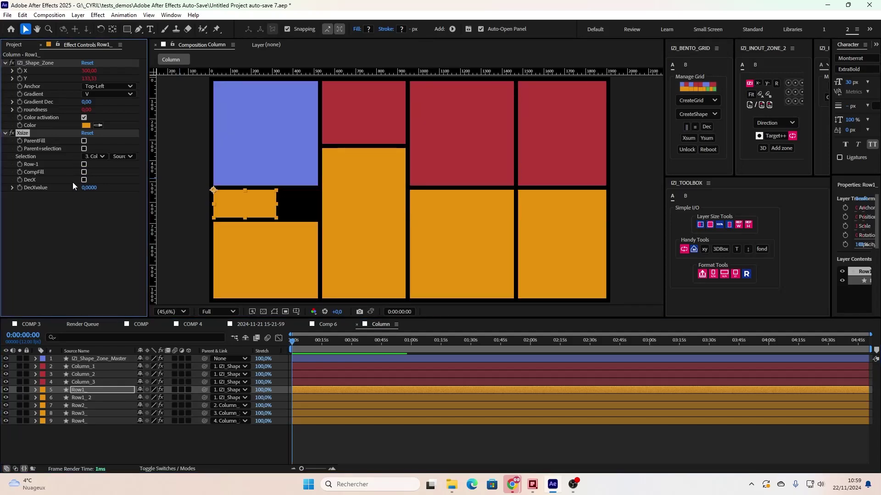
pyautogui.click(109, 435)
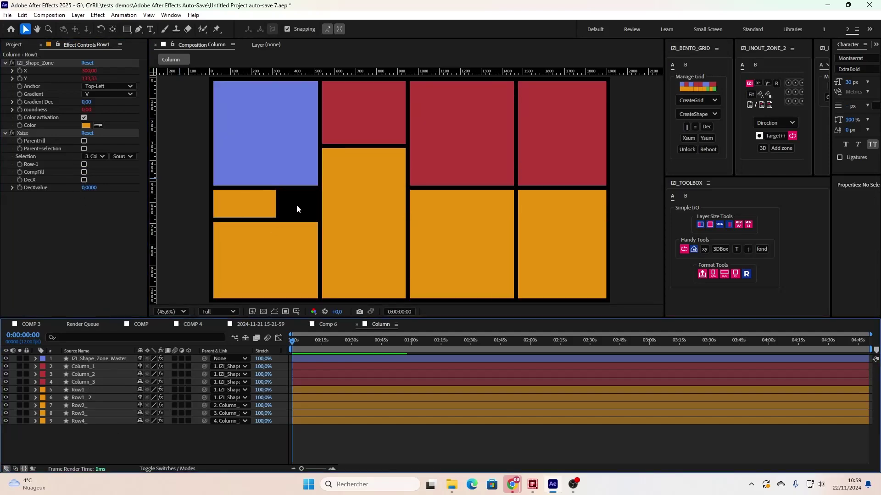
pyautogui.click(255, 206)
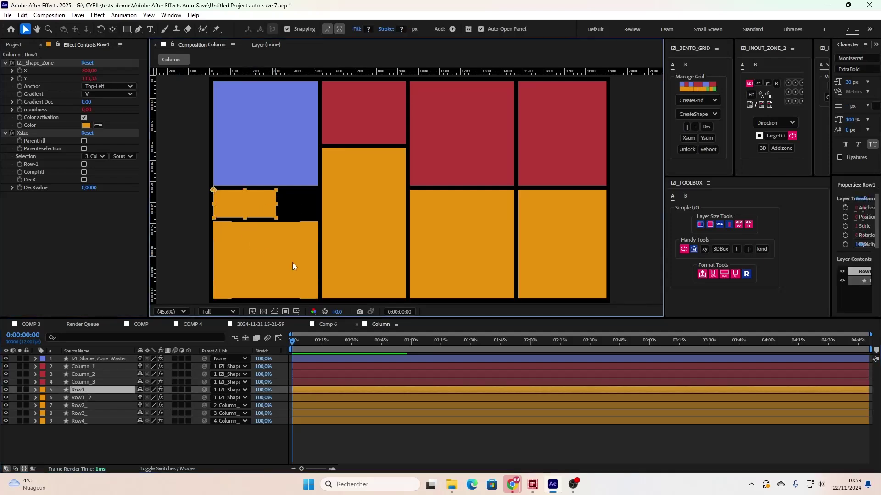
# Step: Add a CompleterRow with the master layer and Column_1 as its reference zones
pyautogui.click(709, 114)
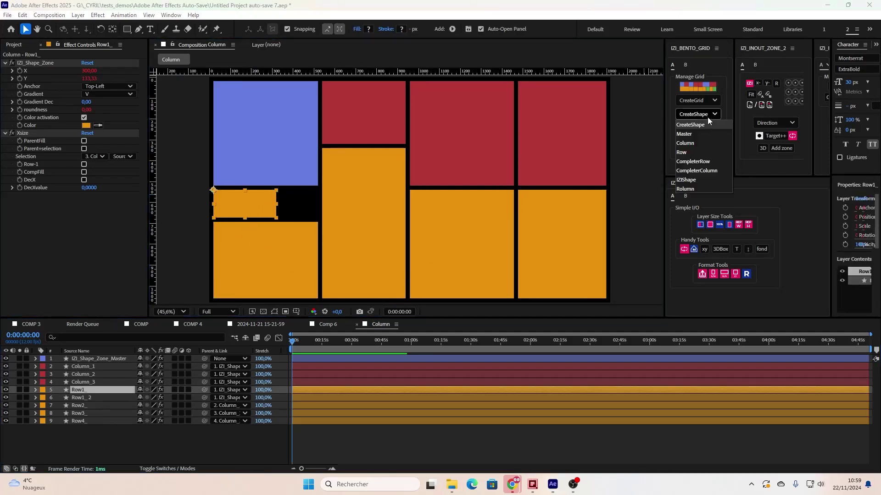
pyautogui.click(694, 161)
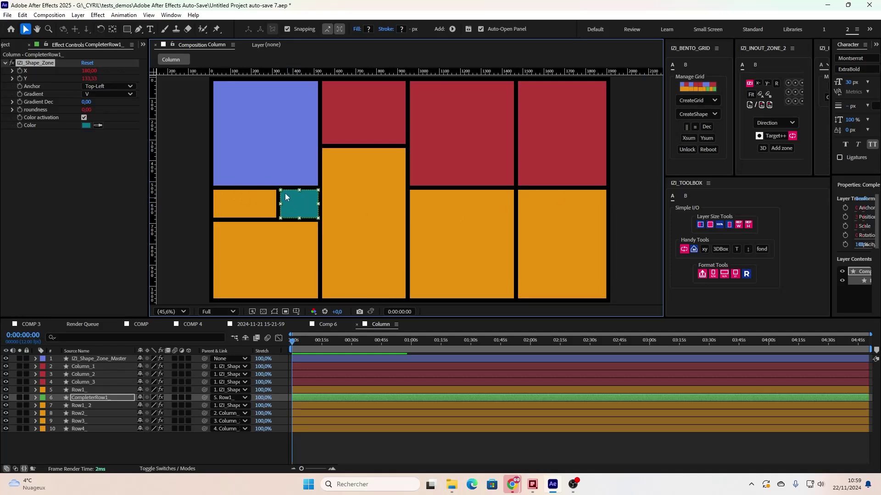
pyautogui.click(286, 172)
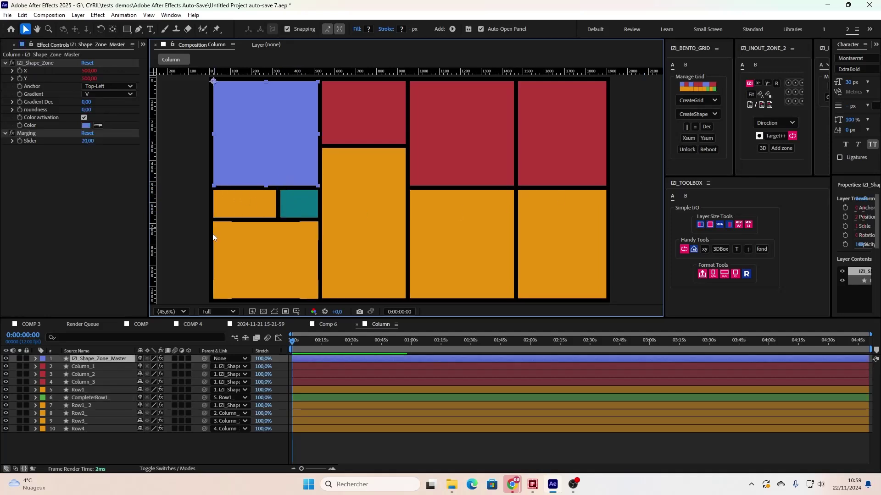
pyautogui.click(371, 127)
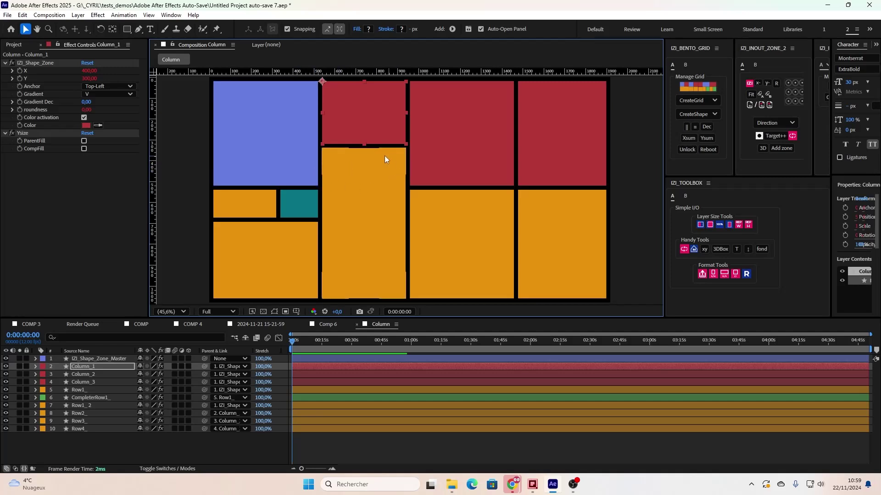
# Step: Add a CompleterColumn under Column_1, and set Column_2's height to 200 with its fill unchecked
pyautogui.click(697, 114)
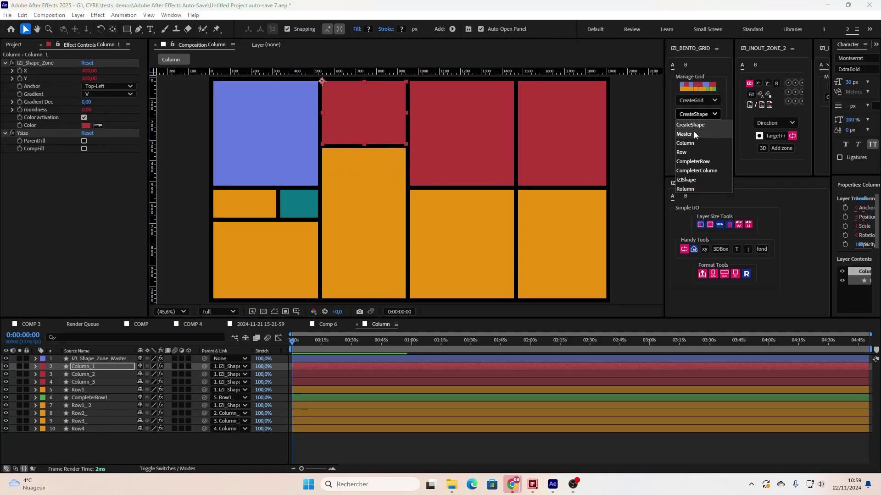
pyautogui.click(697, 170)
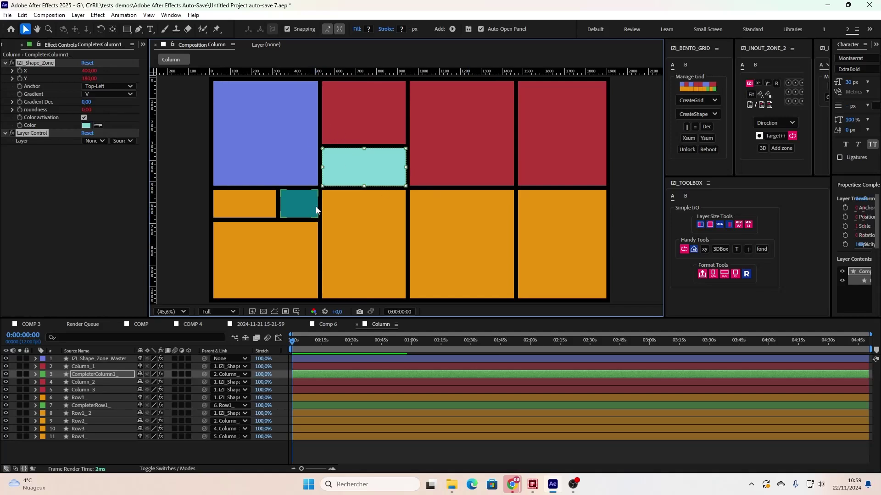
pyautogui.click(435, 154)
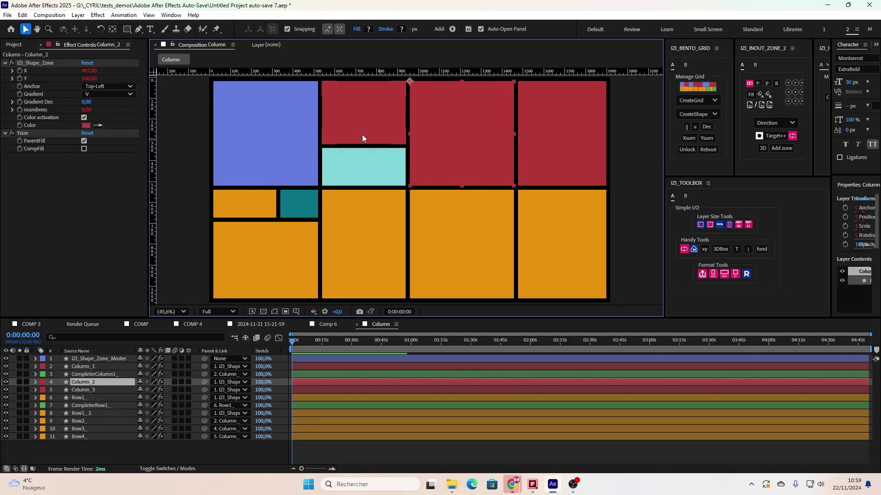
pyautogui.click(83, 141)
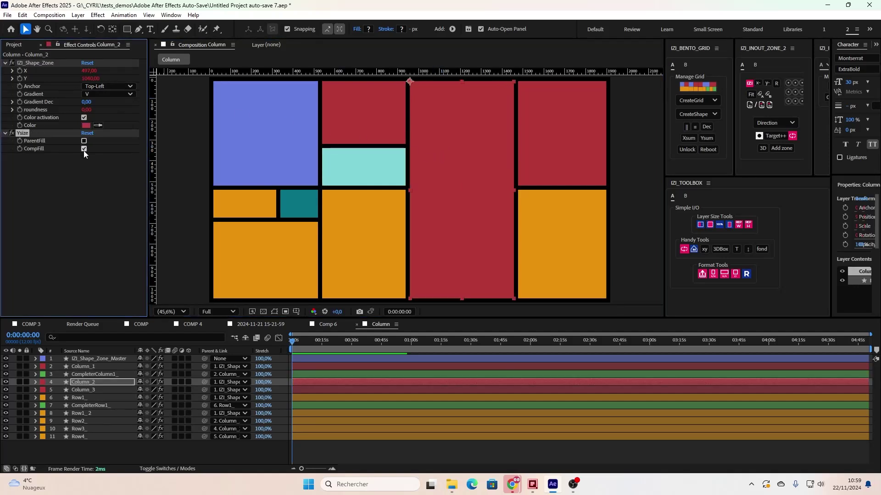
pyautogui.click(90, 79)
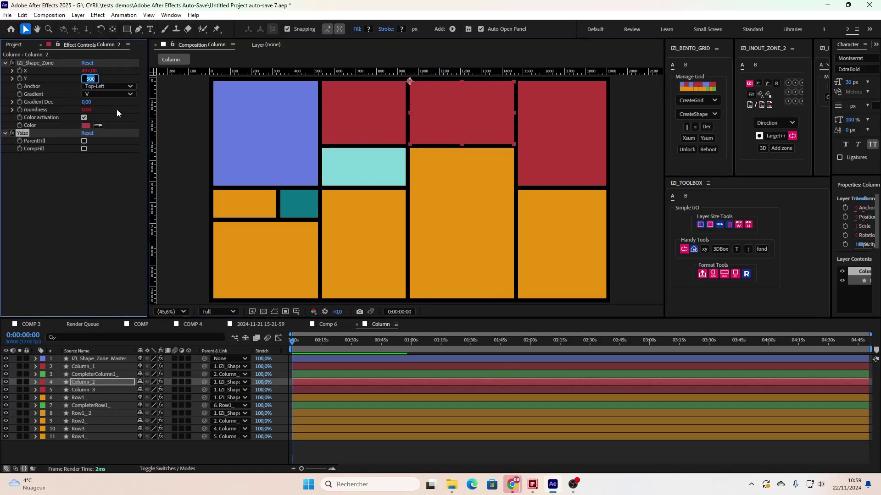
pyautogui.write('200')
pyautogui.press('Return')
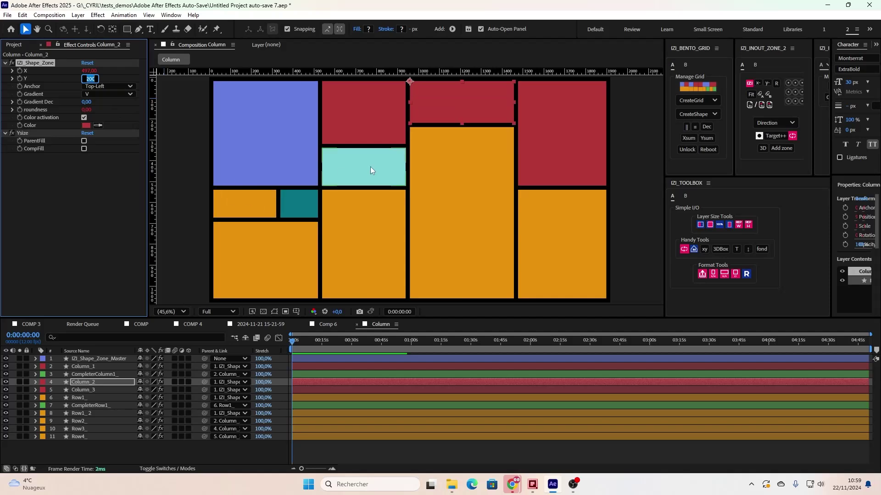
pyautogui.click(378, 174)
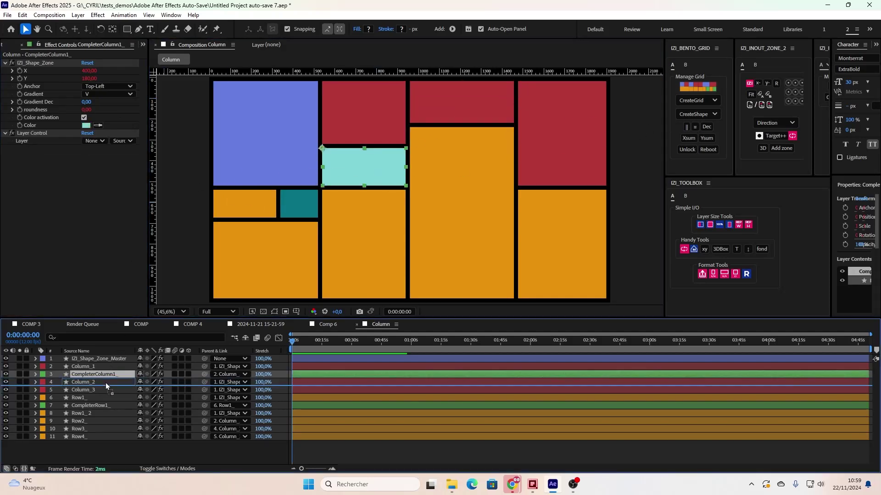
# Step: Move CompleterColumn1 lower in the layer stack and parent it to layer 3, Column_2
pyautogui.moveTo(105, 374); pyautogui.dragTo(114, 383)
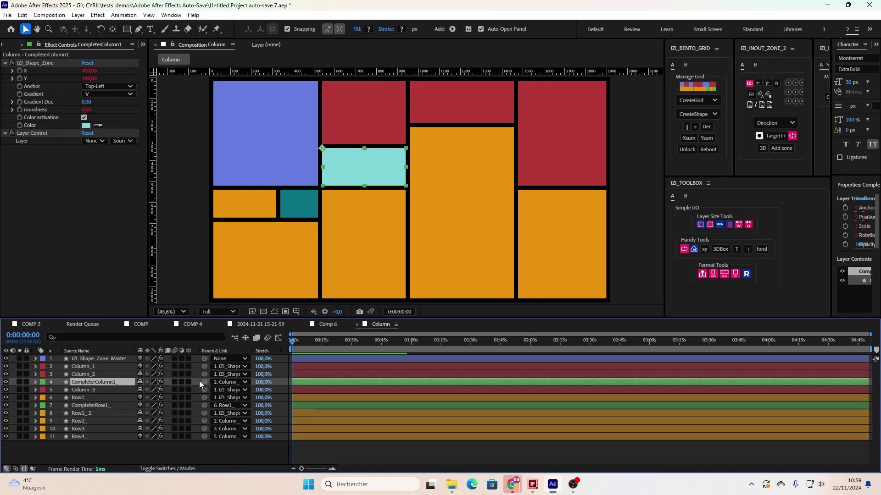
pyautogui.moveTo(204, 382); pyautogui.dragTo(110, 376)
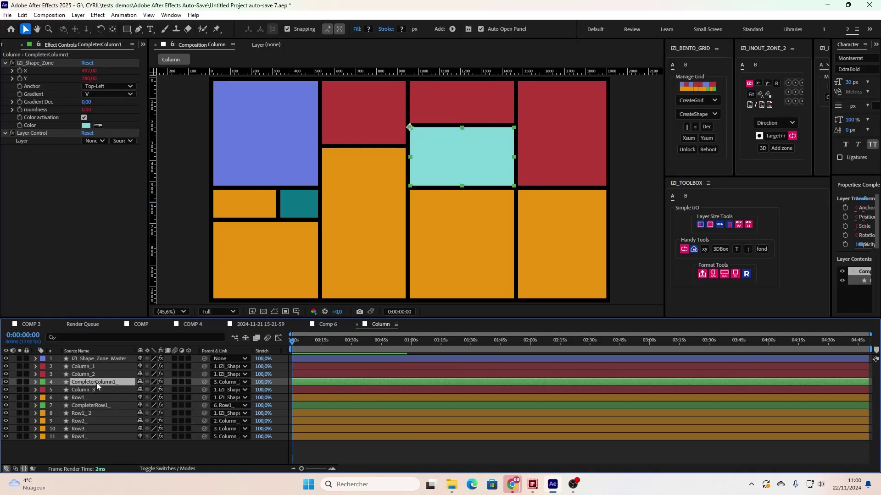
pyautogui.moveTo(98, 387); pyautogui.dragTo(98, 397)
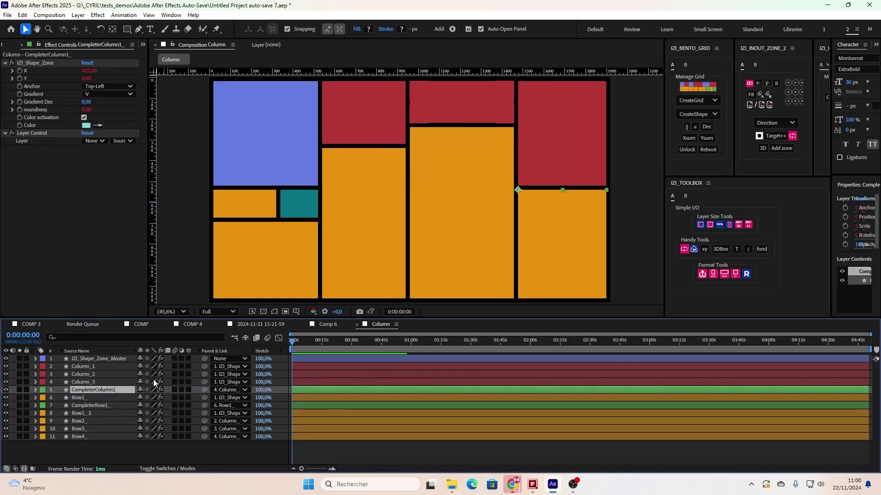
pyautogui.moveTo(480, 74)
pyautogui.mouseDown()
pyautogui.moveTo(466, 173)
pyautogui.moveTo(459, 67)
pyautogui.mouseUp()
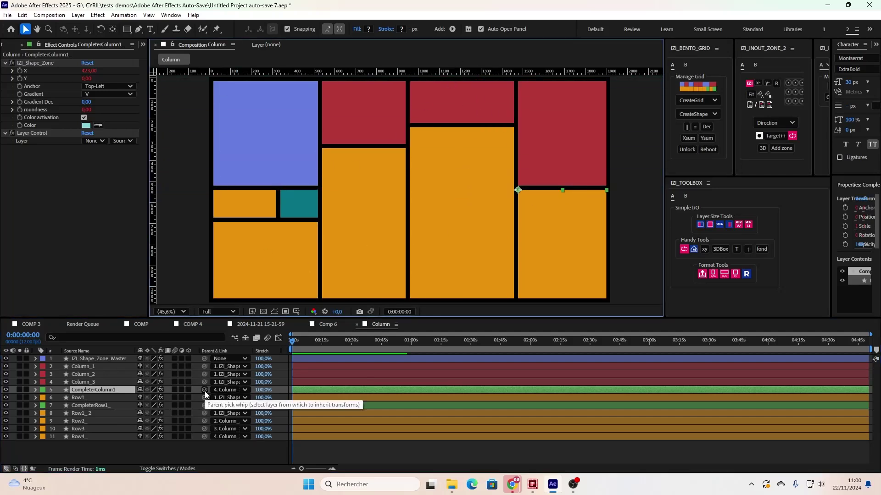
pyautogui.moveTo(204, 392); pyautogui.dragTo(204, 382)
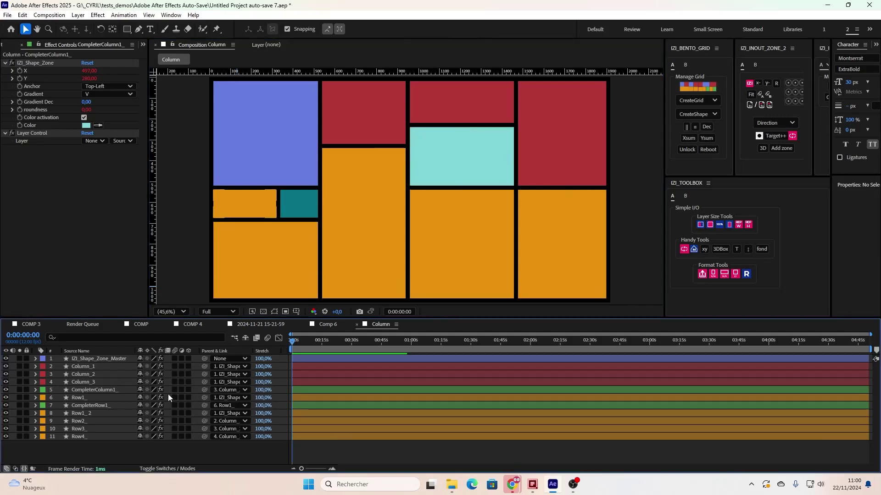
pyautogui.click(459, 167)
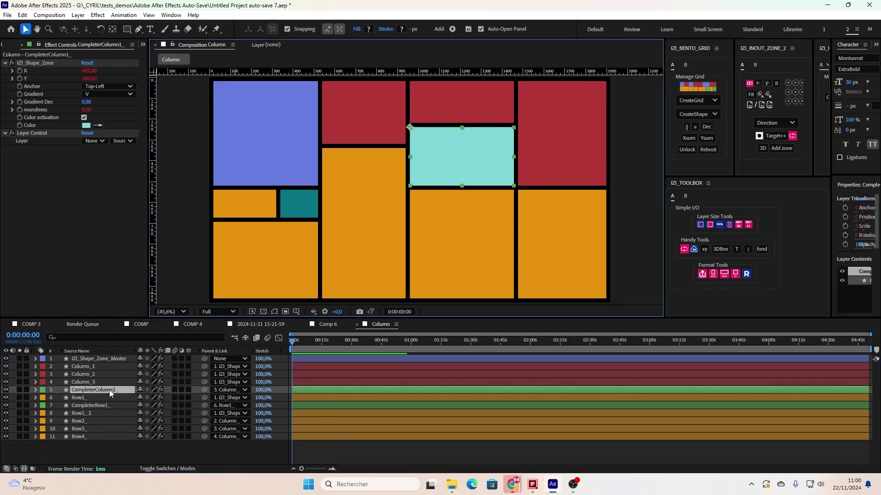
pyautogui.hotkey('ctrl', 'd')
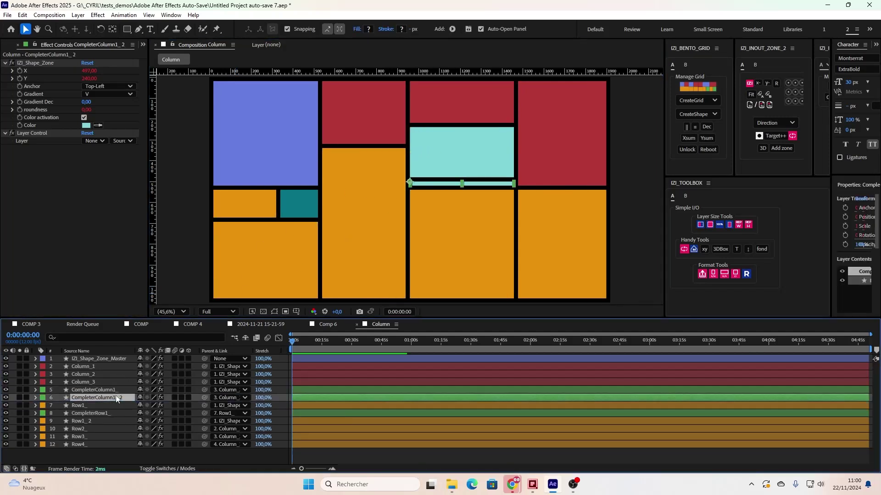
pyautogui.click(453, 166)
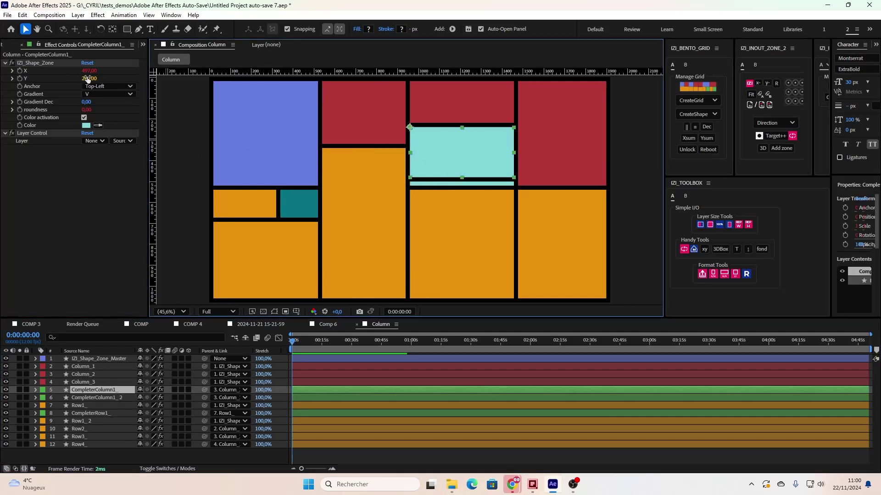
pyautogui.click(88, 80)
pyautogui.write('0')
pyautogui.press('Return')
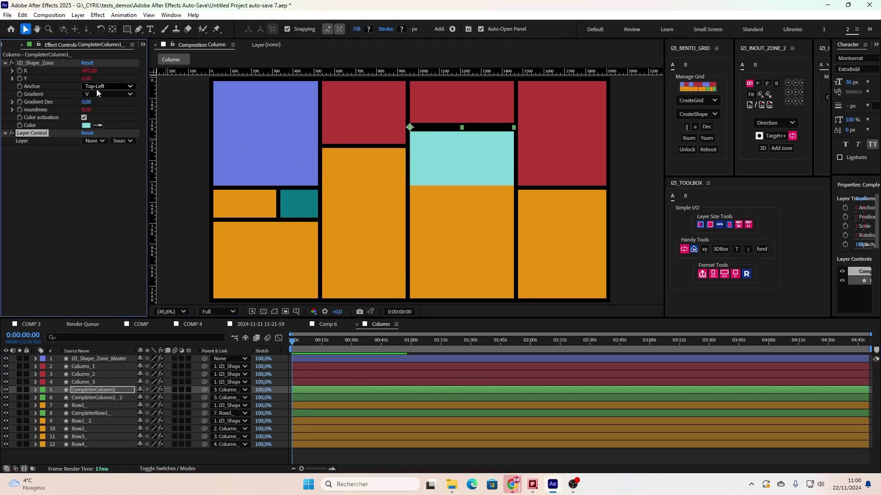
pyautogui.click(91, 71)
pyautogui.write('100')
pyautogui.press('Return')
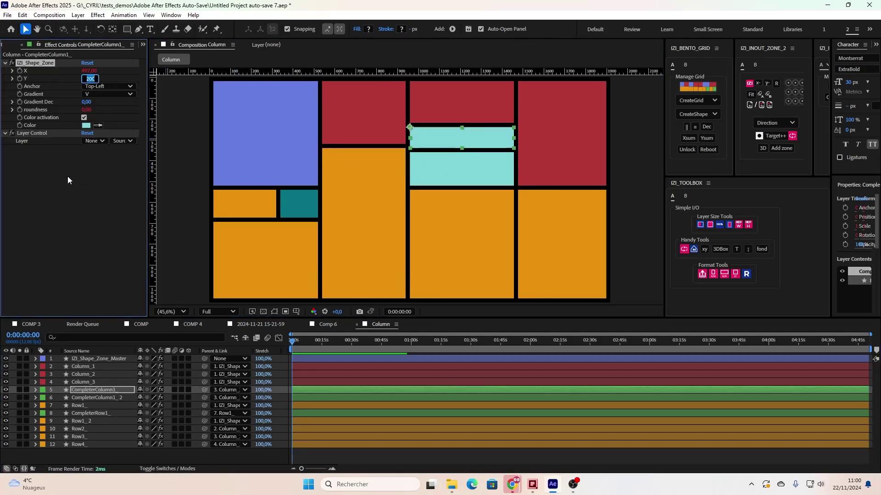
pyautogui.click(69, 190)
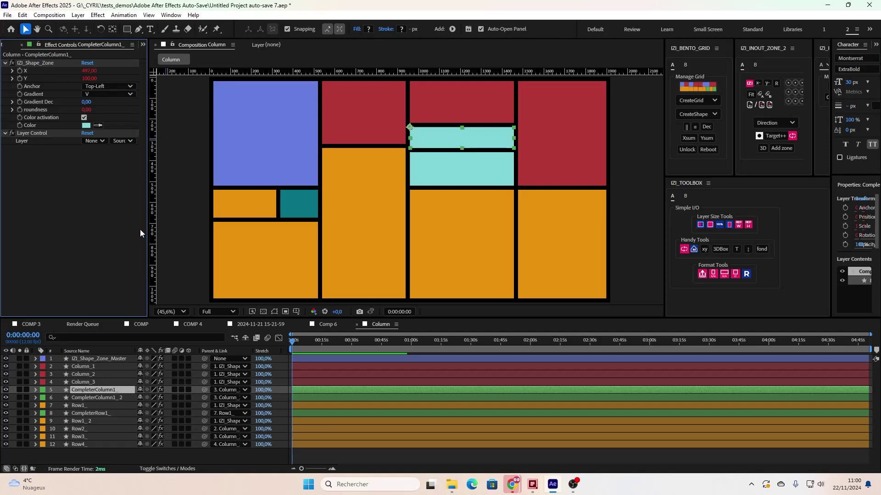
pyautogui.press('Delete')
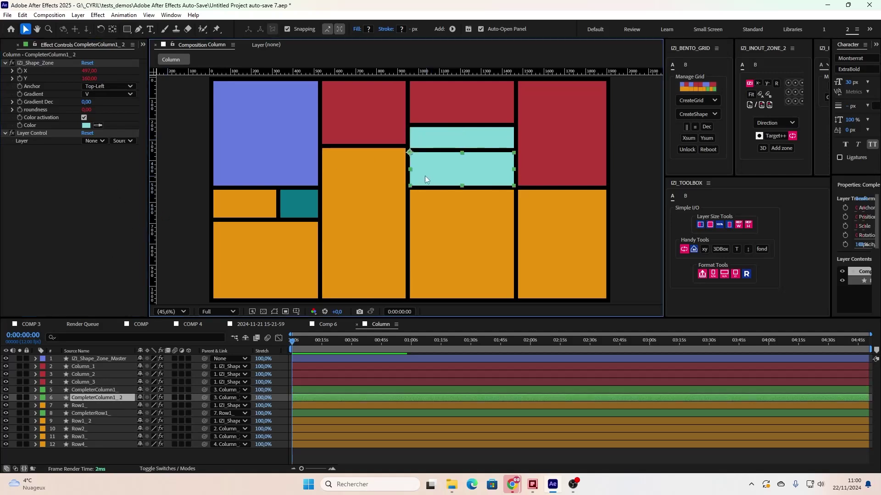
pyautogui.click(427, 168)
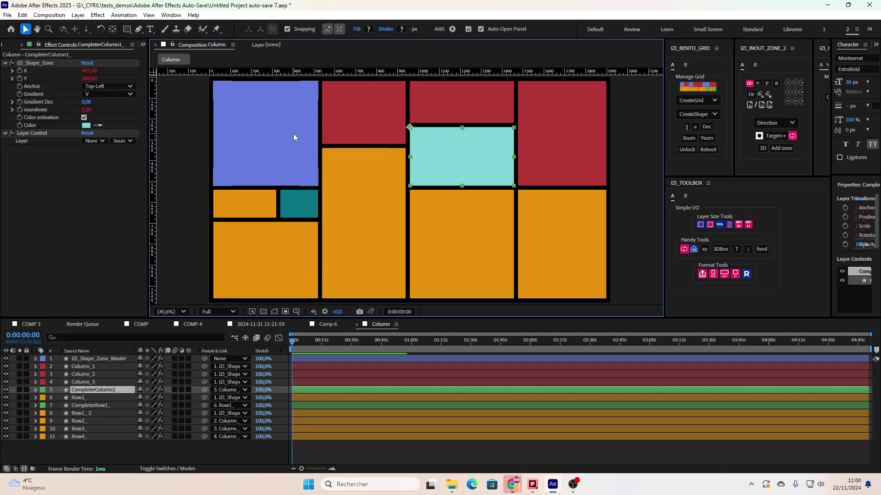
# Step: Set the cyan zone's Layer Control to 2. Column_1, after briefly trying Column_2
pyautogui.click(101, 141)
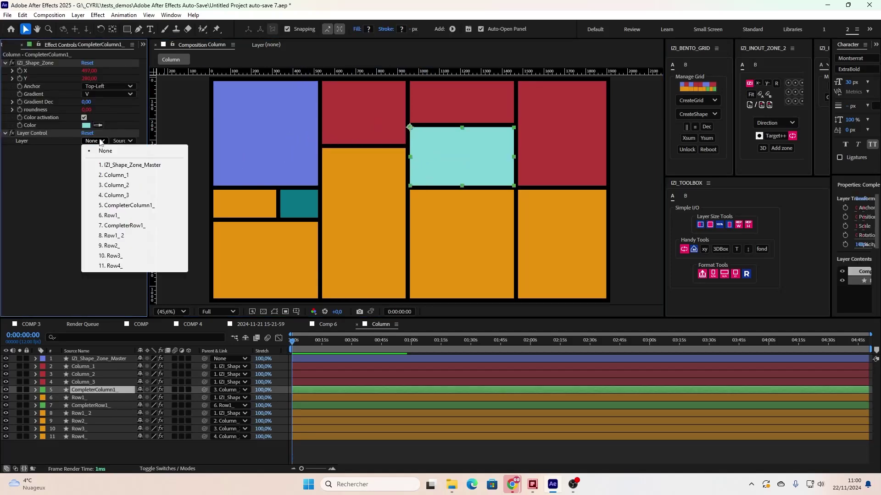
pyautogui.click(115, 176)
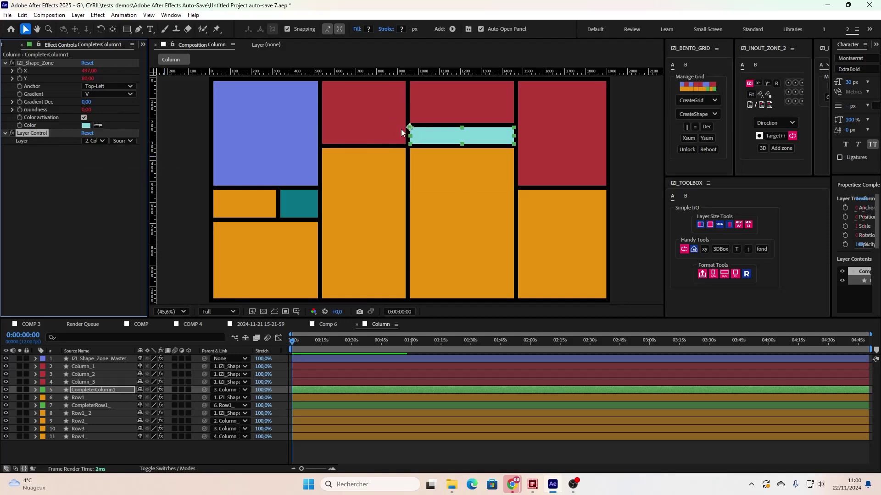
pyautogui.click(98, 142)
pyautogui.click(111, 185)
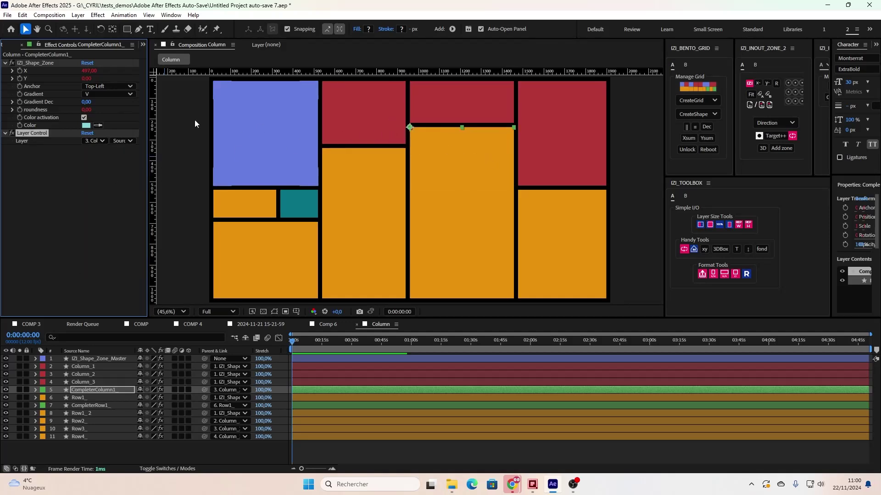
pyautogui.click(101, 141)
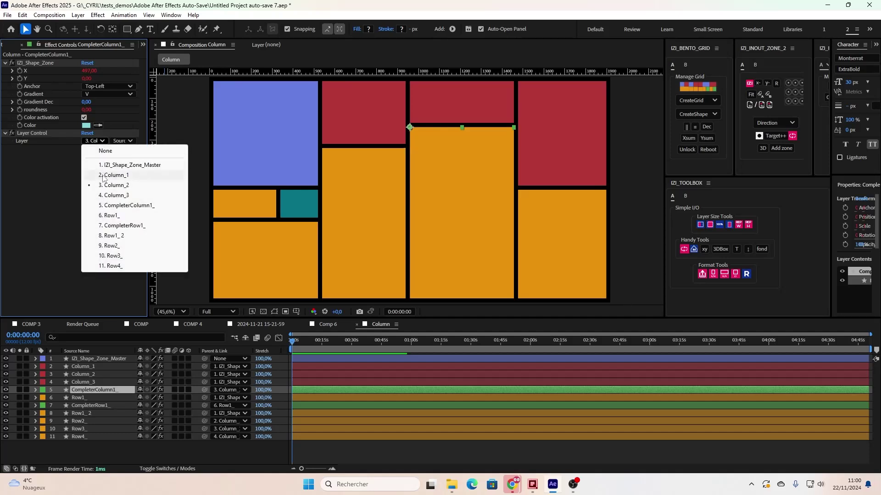
pyautogui.click(105, 175)
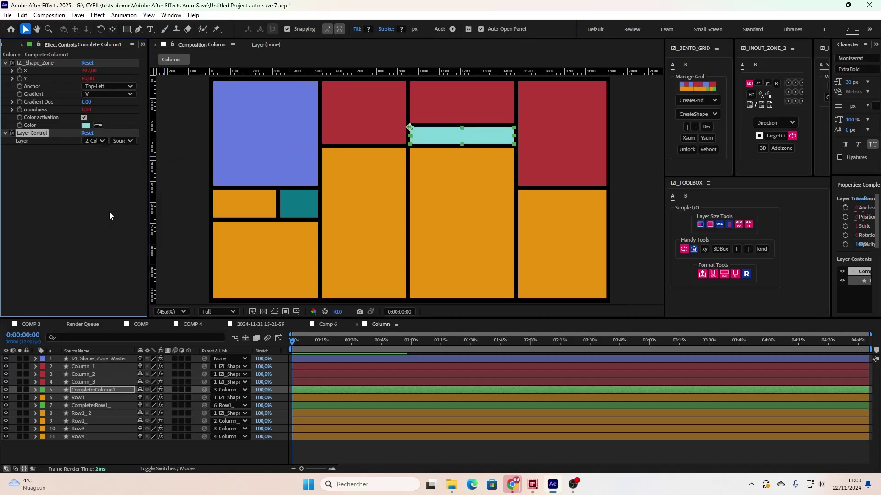
# Step: Adjust Column_2's Y value, then raise Column_1's Y value to make it much taller
pyautogui.click(427, 114)
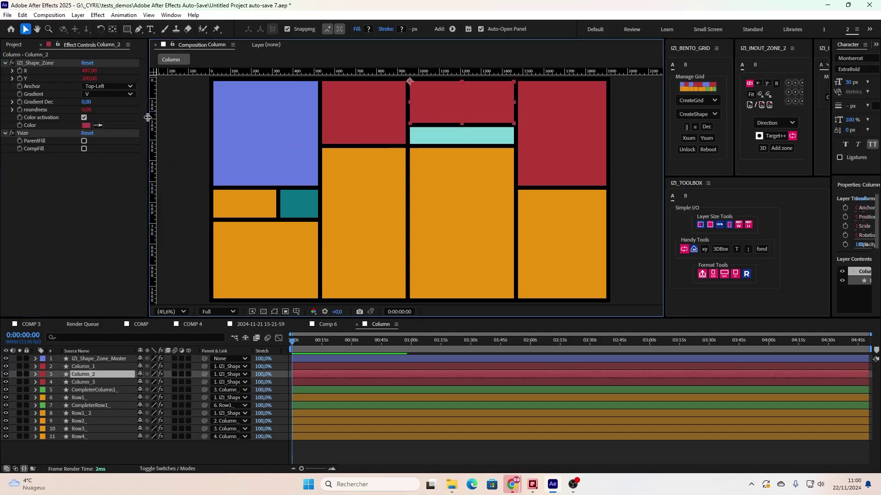
pyautogui.click(95, 80)
pyautogui.write('100')
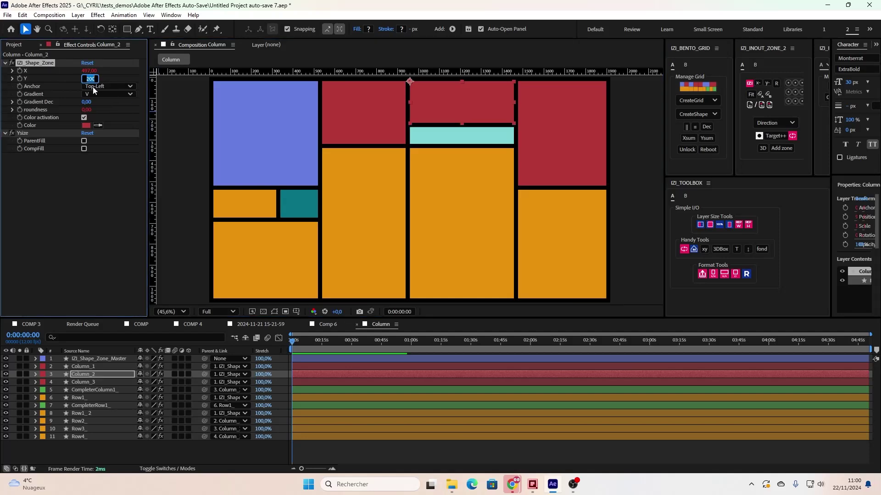
pyautogui.press('Return')
pyautogui.click(340, 124)
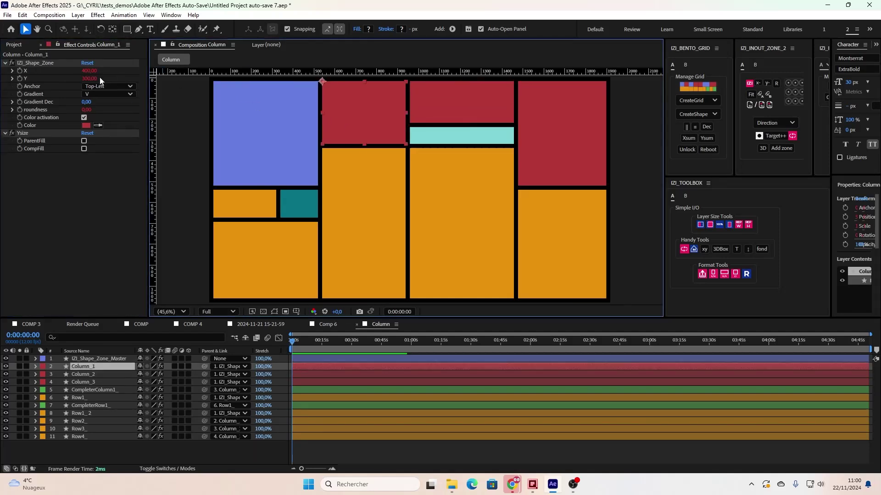
pyautogui.click(90, 80)
pyautogui.hotkey('shift', 'Up')
pyautogui.hotkey('shift', 'Up')
pyautogui.hotkey('shift', 'Up')
pyautogui.hotkey('shift', 'Up')
pyautogui.hotkey('shift', 'Up')
pyautogui.hotkey('shift', 'Up')
pyautogui.hotkey('shift', 'Down')
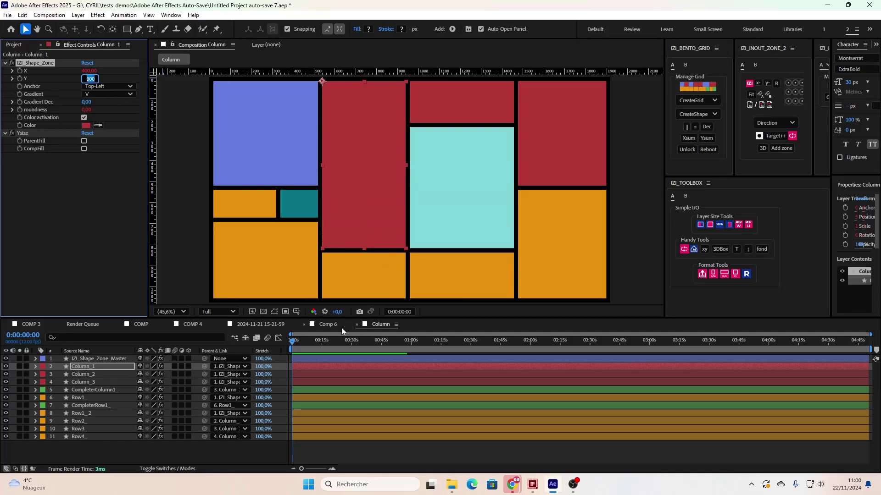
pyautogui.click(311, 450)
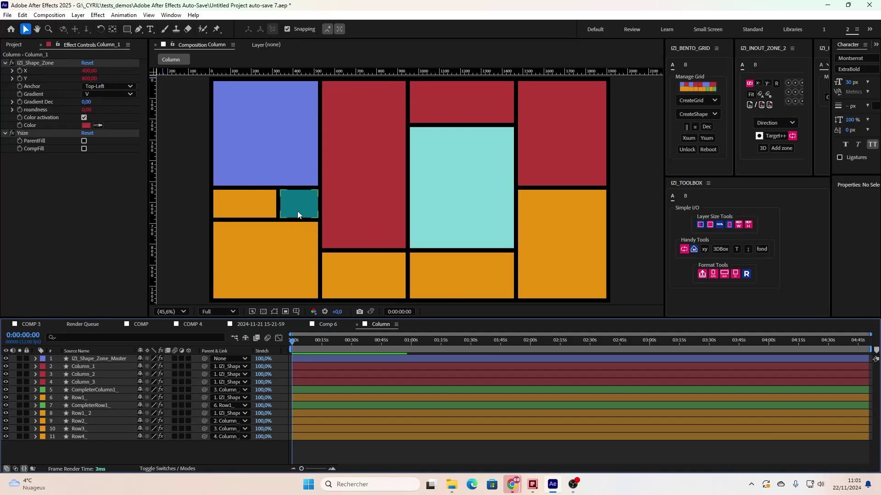
# Step: Move Row1_2 above CompleterRow1, enable Xsize Row-1 and disable ParentFill on it
pyautogui.click(291, 244)
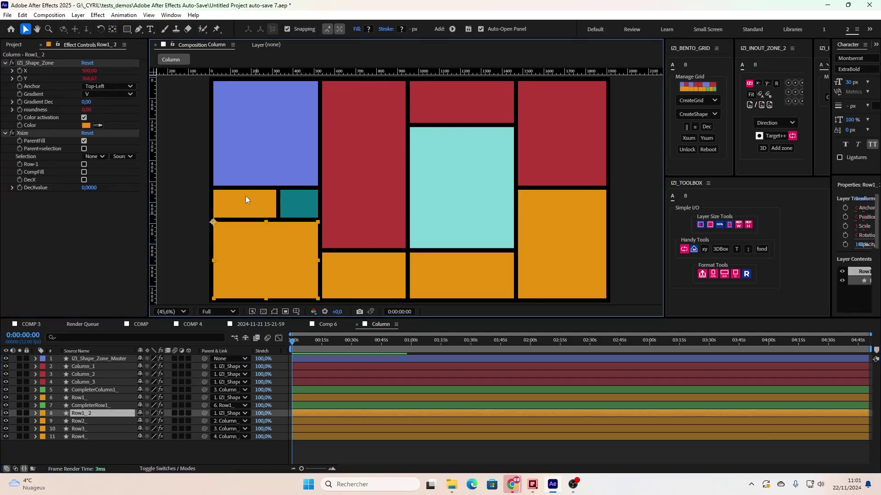
pyautogui.click(83, 140)
pyautogui.moveTo(92, 416)
pyautogui.mouseDown()
pyautogui.moveTo(92, 403)
pyautogui.moveTo(91, 416)
pyautogui.mouseUp()
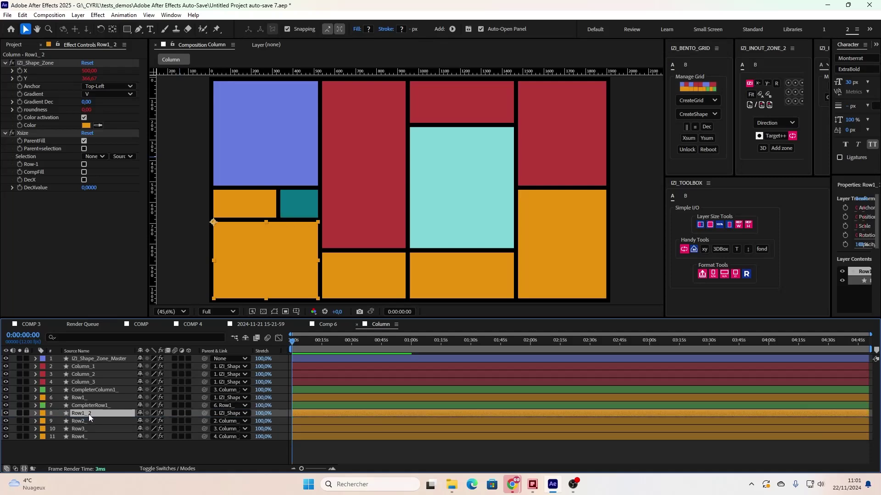
pyautogui.click(84, 164)
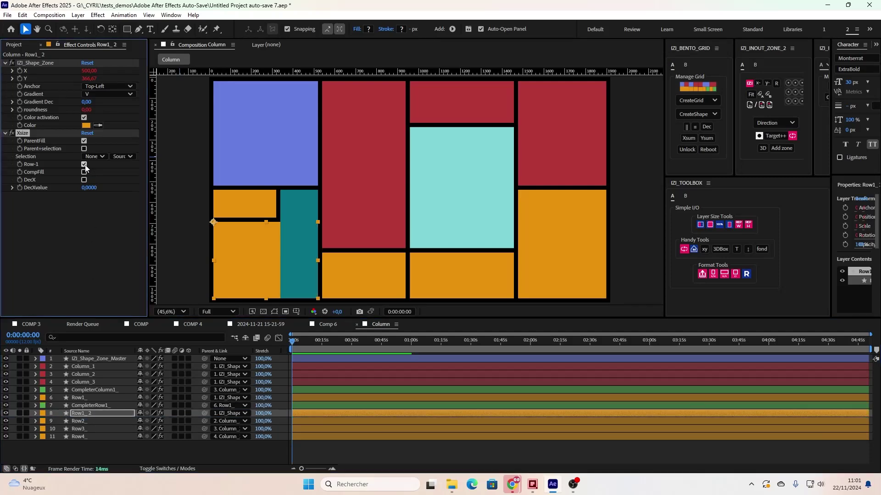
pyautogui.click(84, 141)
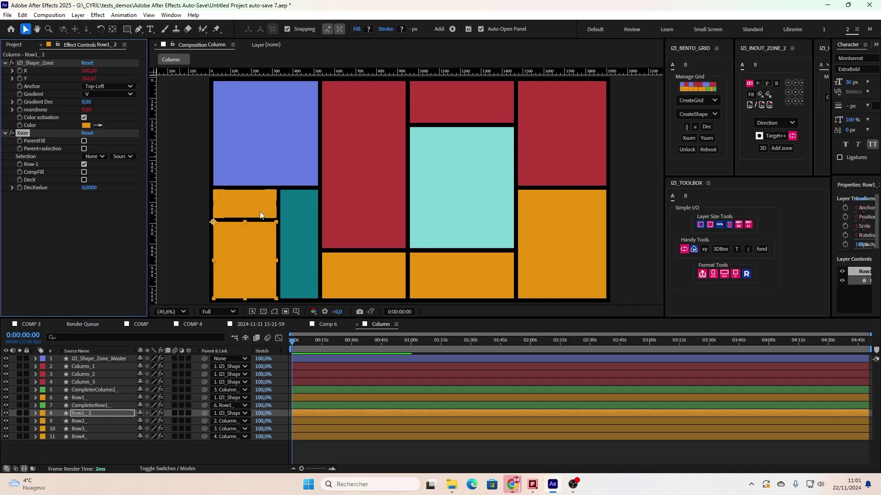
pyautogui.click(97, 448)
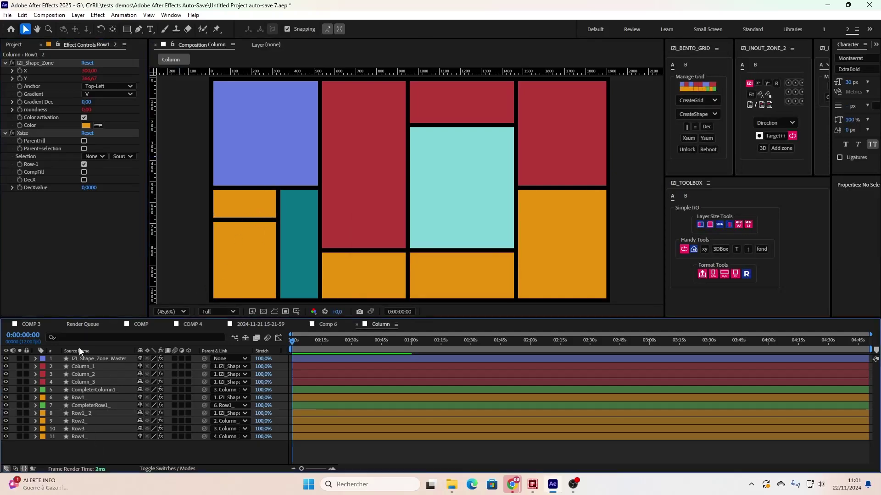
# Step: Duplicate the teal CompleterRow1 zone and set the upper teal zone's Y to 400
pyautogui.click(294, 233)
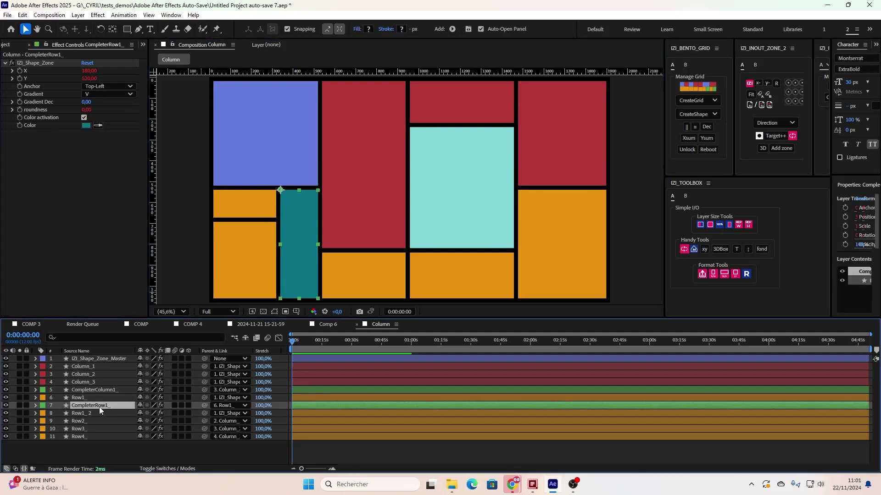
pyautogui.hotkey('ctrl', 'd')
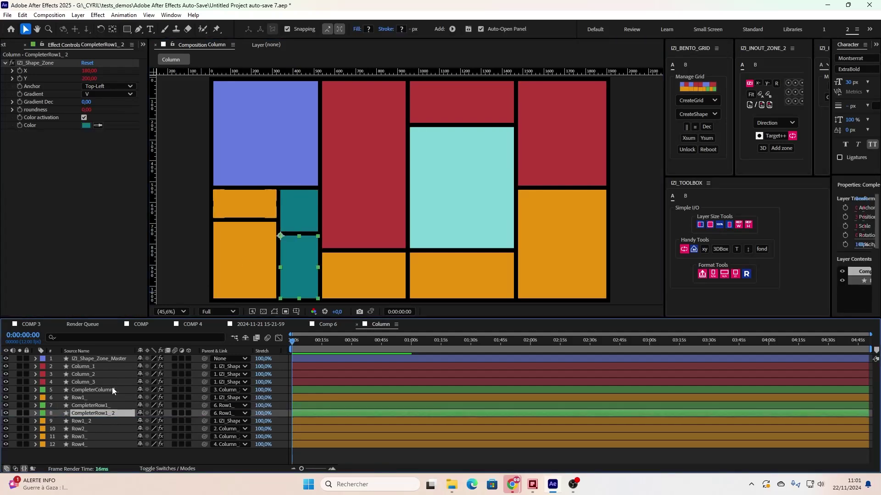
pyautogui.click(304, 214)
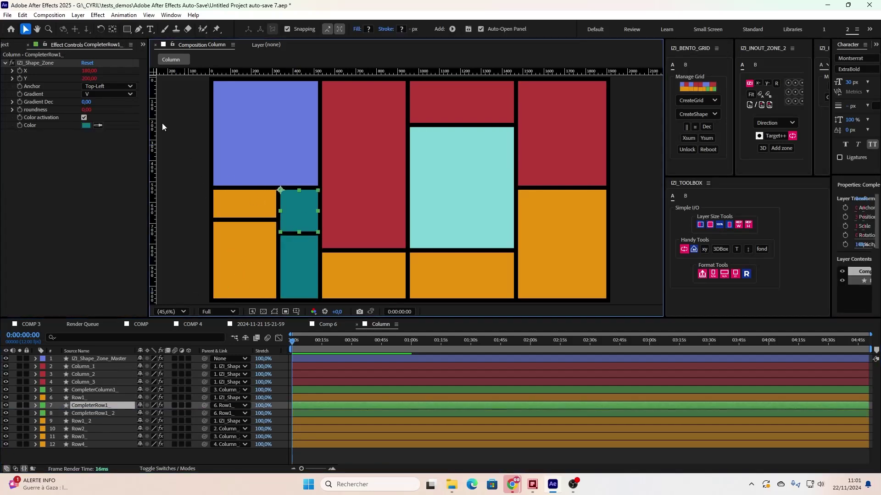
pyautogui.click(90, 77)
pyautogui.write('400')
pyautogui.press('Return')
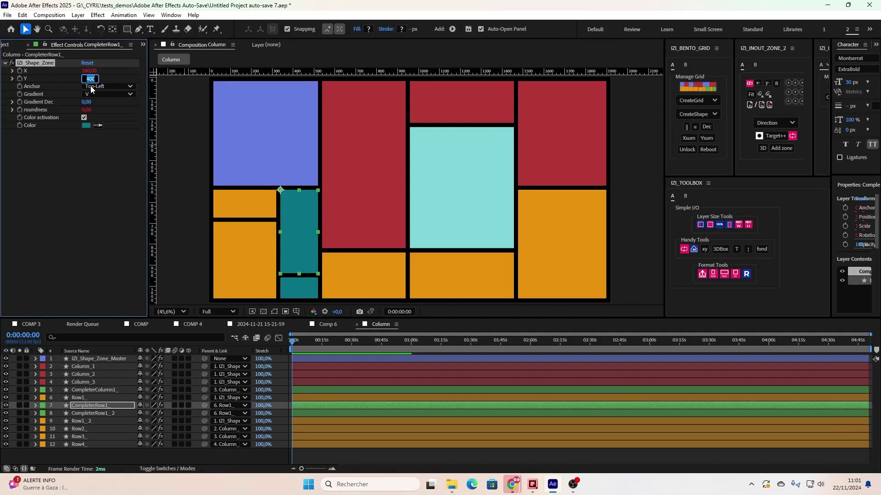
pyautogui.click(213, 454)
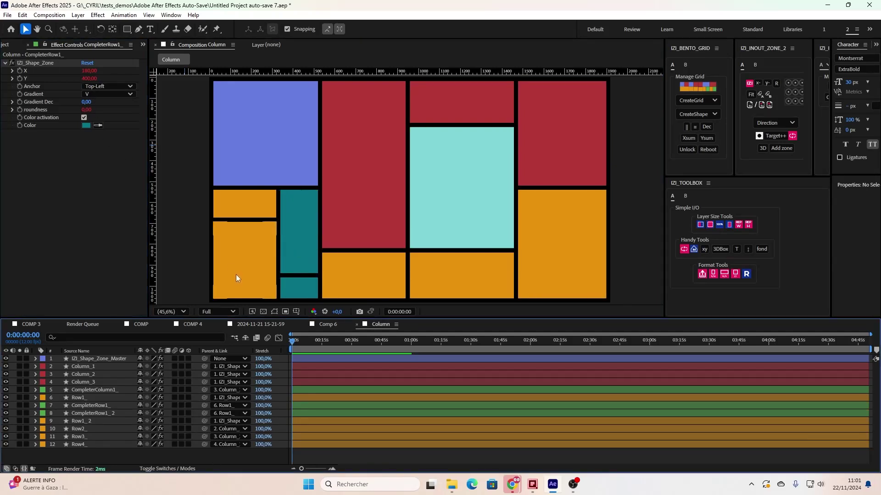
pyautogui.click(274, 143)
# Step: Scrub the master zone's Margin and corner roundness, then select the orange Row2 zone
pyautogui.moveTo(87, 142); pyautogui.dragTo(93, 146)
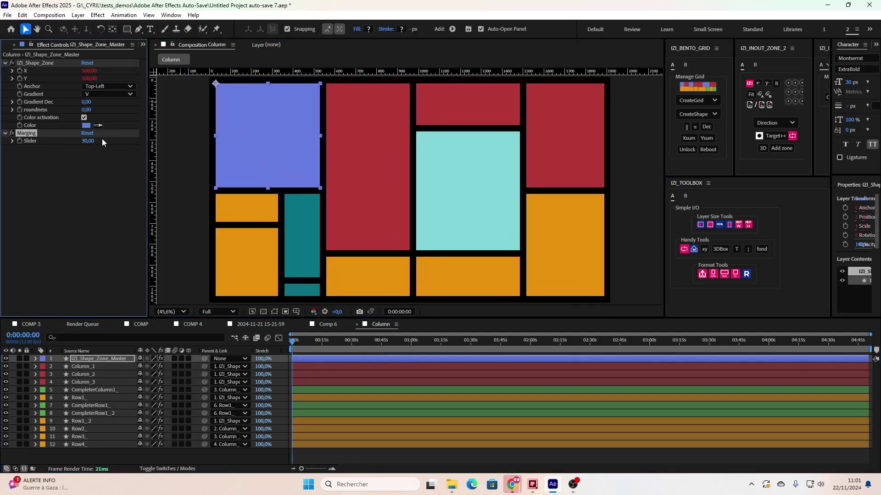
pyautogui.moveTo(86, 110); pyautogui.dragTo(71, 106)
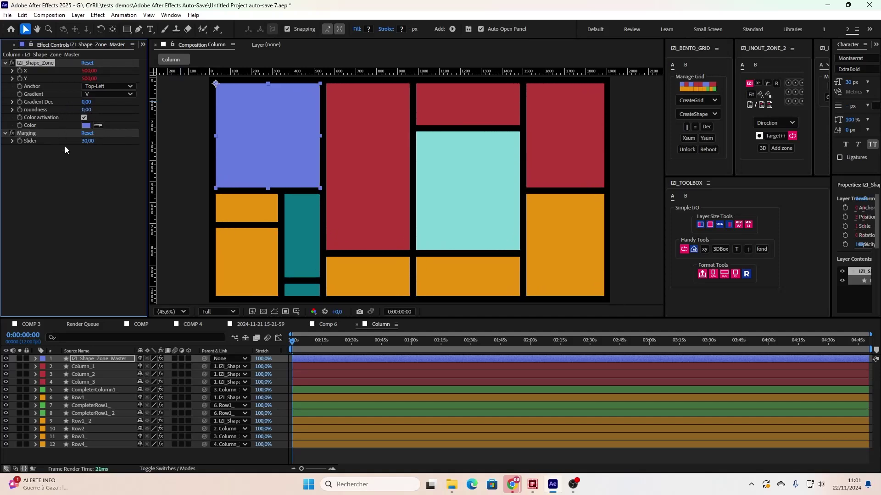
pyautogui.click(302, 456)
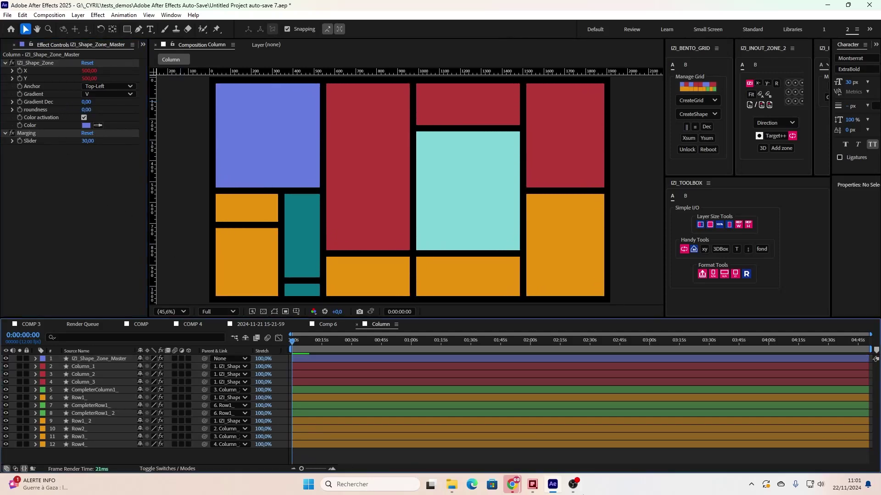
pyautogui.click(383, 227)
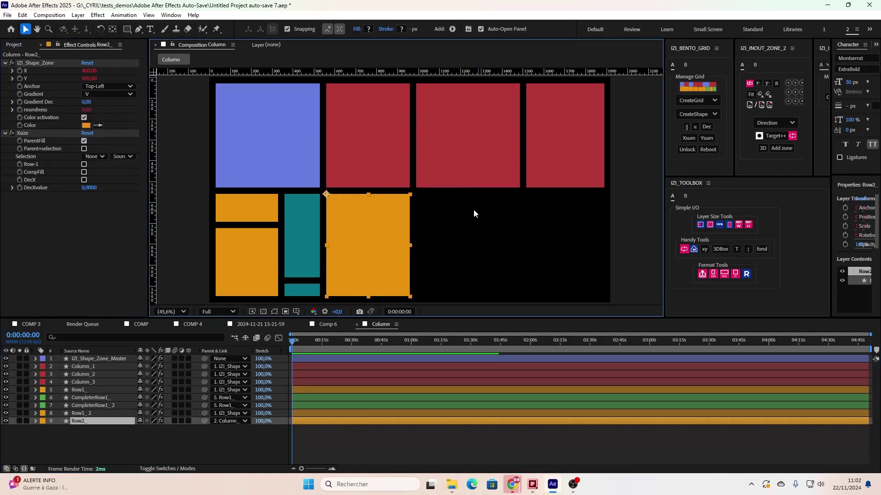
# Step: Create a Rolumn zone with suffix 1 from the IZI_BENTO_GRID CreateShape list
pyautogui.click(697, 114)
pyautogui.click(686, 189)
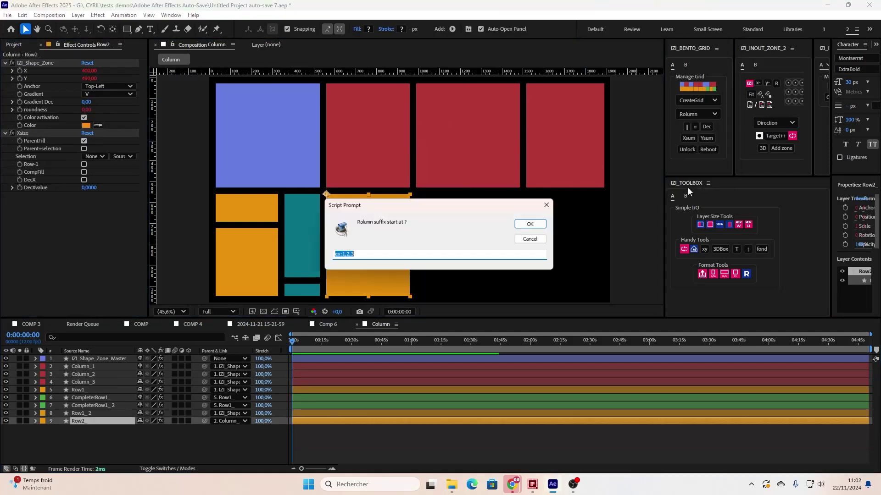
pyautogui.write('1')
pyautogui.click(535, 224)
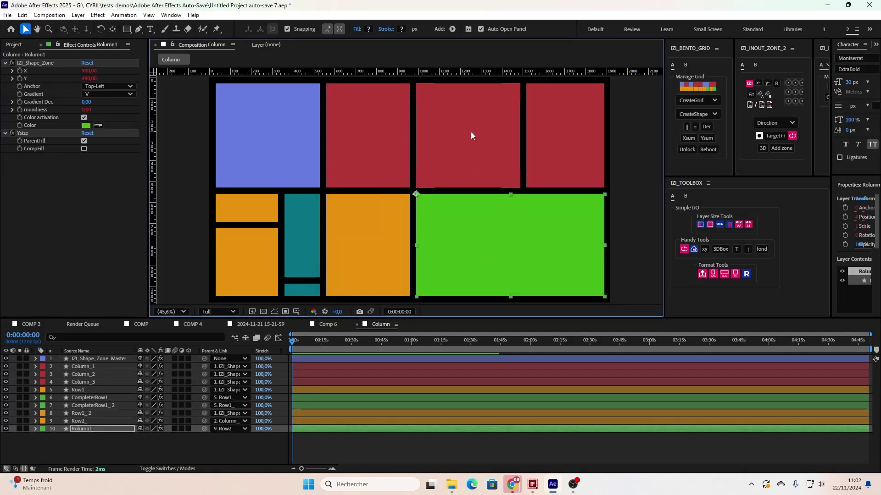
# Step: Set the orange Row2 zone's X to 400 and fine-tune it with arrow nudges
pyautogui.click(378, 239)
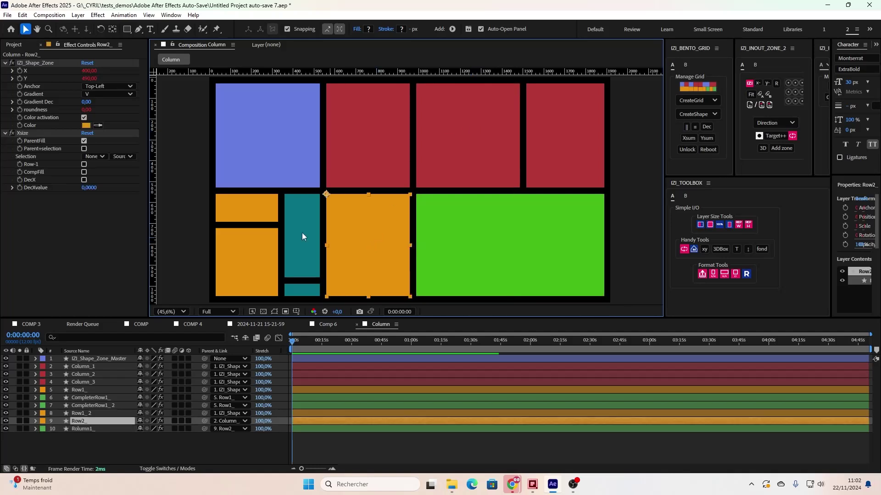
pyautogui.click(89, 71)
pyautogui.write('400')
pyautogui.press('Return')
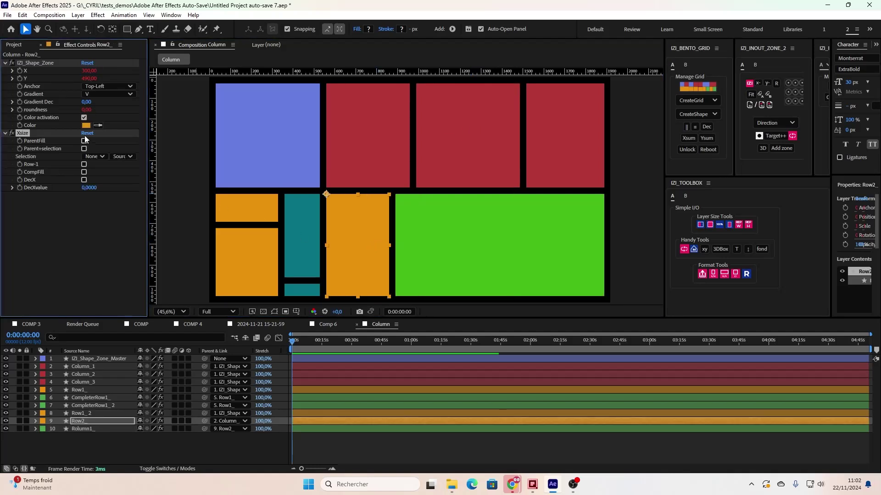
pyautogui.press('Up')
pyautogui.press('Up')
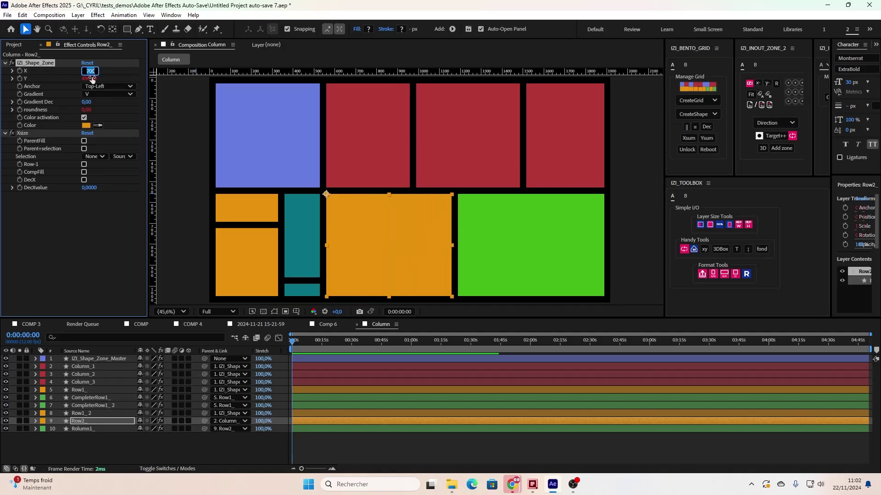
pyautogui.press('Up')
pyautogui.press('Down')
pyautogui.press('Down')
pyautogui.press('Down')
pyautogui.press('Down')
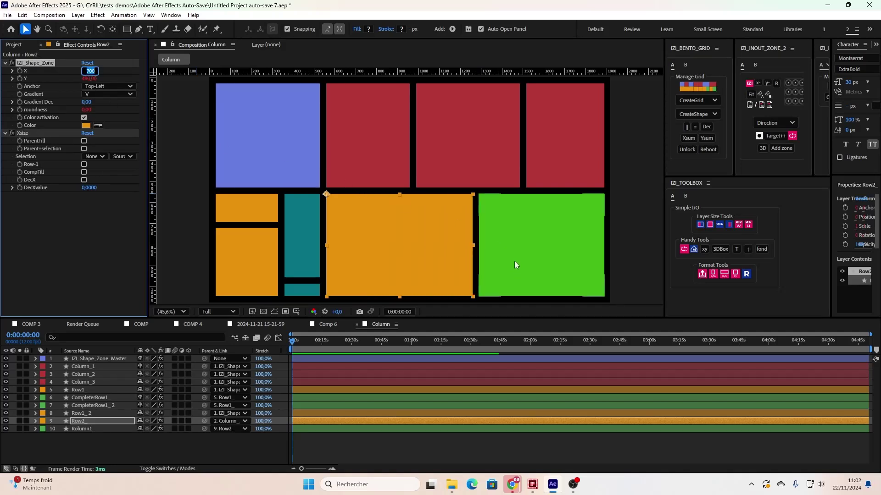
# Step: Duplicate the green Rolumn1 zone to split it into two green blocks
pyautogui.click(513, 264)
pyautogui.hotkey('ctrl', 'd')
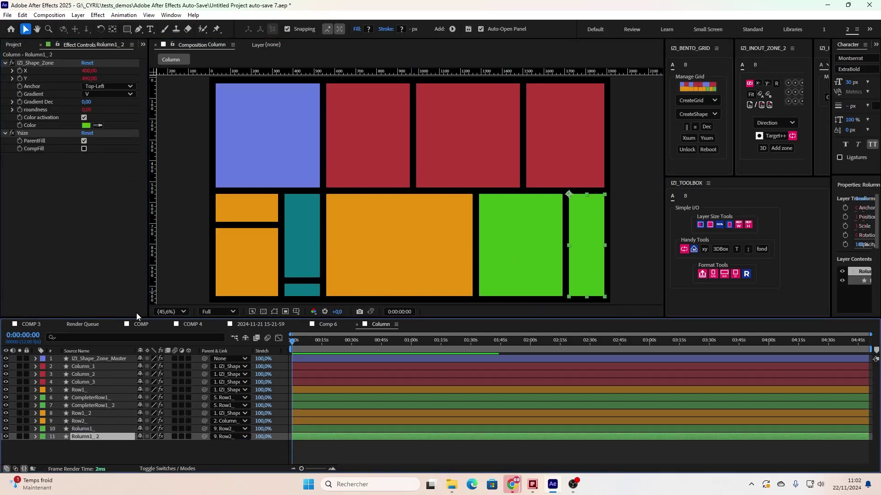
pyautogui.click(521, 229)
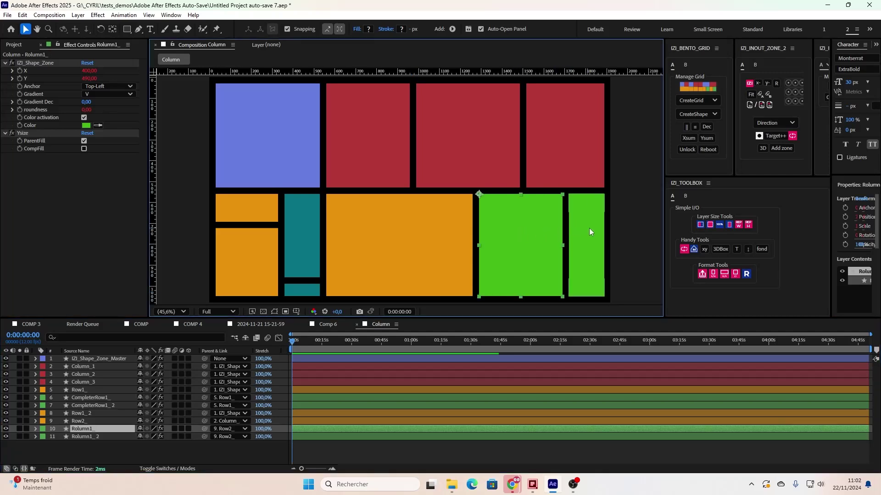
# Step: Duplicate CompleterRow1, move the copy lower in the stack, and set CompleterRow1's Y to 100
pyautogui.click(307, 242)
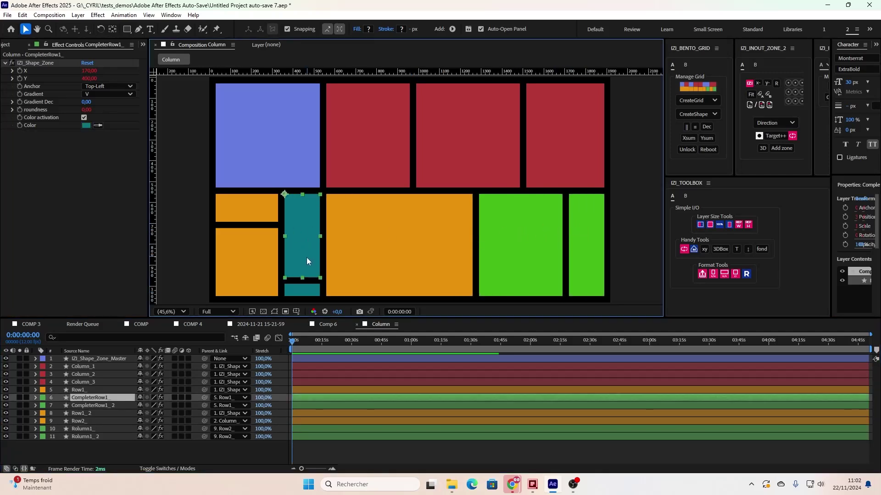
pyautogui.hotkey('ctrl', 'd')
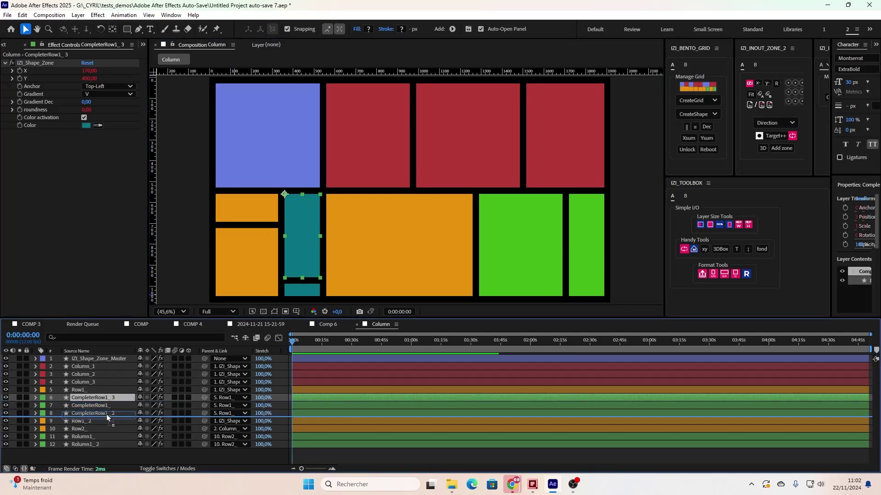
pyautogui.moveTo(106, 406); pyautogui.dragTo(107, 414)
pyautogui.click(298, 268)
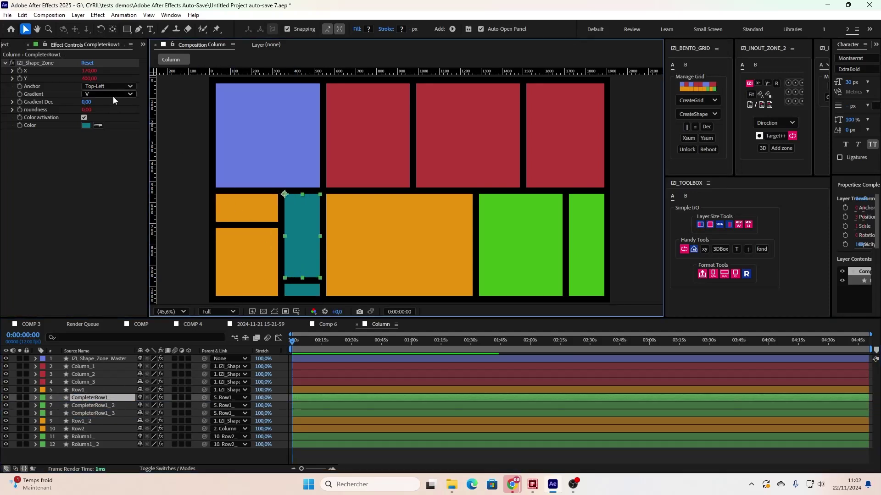
pyautogui.click(90, 78)
pyautogui.write('300')
pyautogui.press('Return')
pyautogui.write('200')
pyautogui.press('Return')
pyautogui.write('100')
pyautogui.press('Return')
pyautogui.click(144, 449)
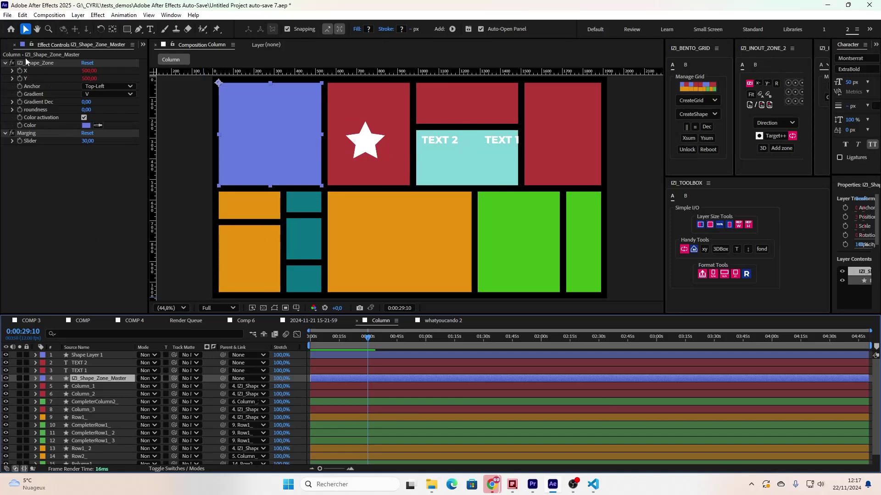
# Step: Drag the six Untitled 1 images into Column, then select Shape Layer 1, TEXT 2 and TEXT 1
pyautogui.click(11, 45)
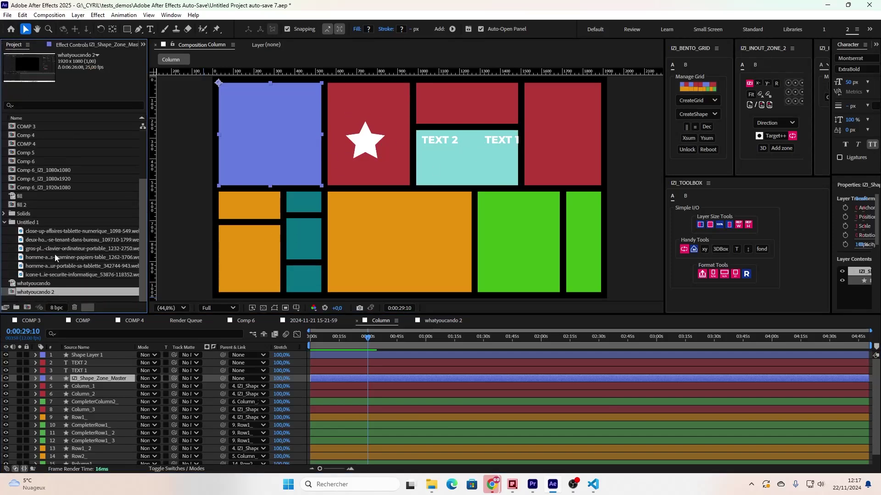
pyautogui.click(53, 231)
pyautogui.keyDown('shift'); pyautogui.click(43, 276); pyautogui.keyUp('shift')
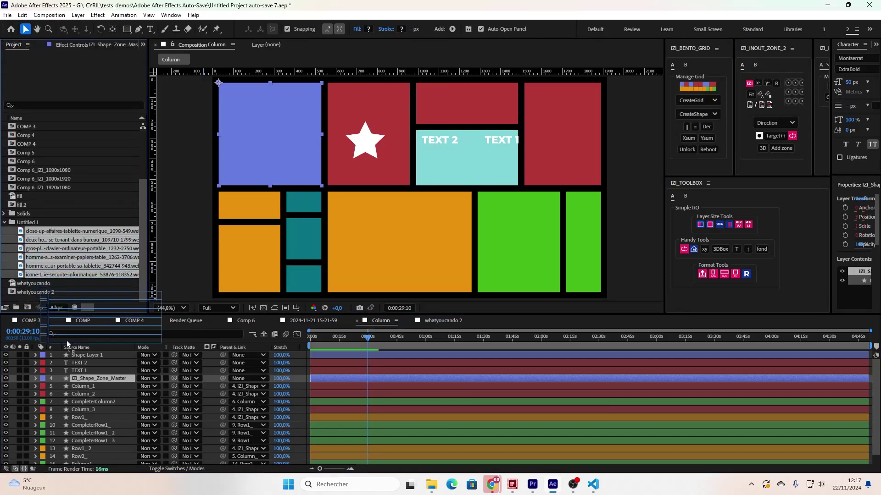
pyautogui.moveTo(43, 276); pyautogui.dragTo(55, 355)
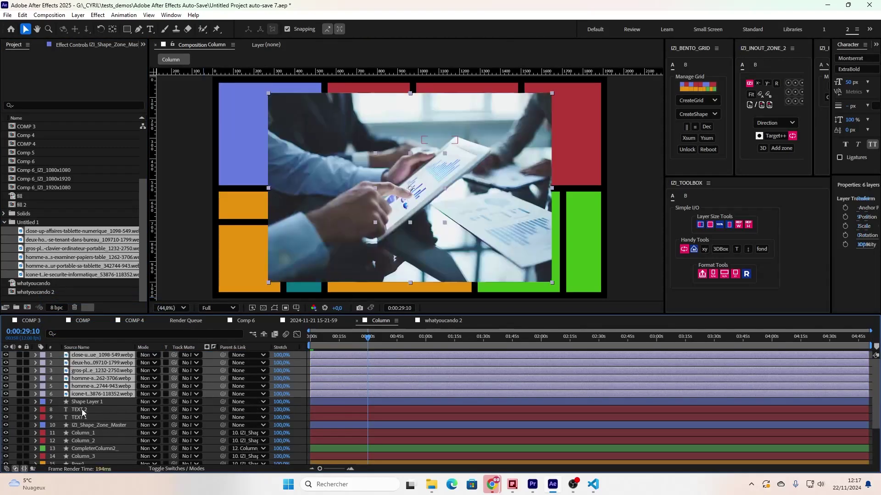
pyautogui.click(86, 402)
pyautogui.keyDown('shift'); pyautogui.click(80, 417); pyautogui.keyUp('shift')
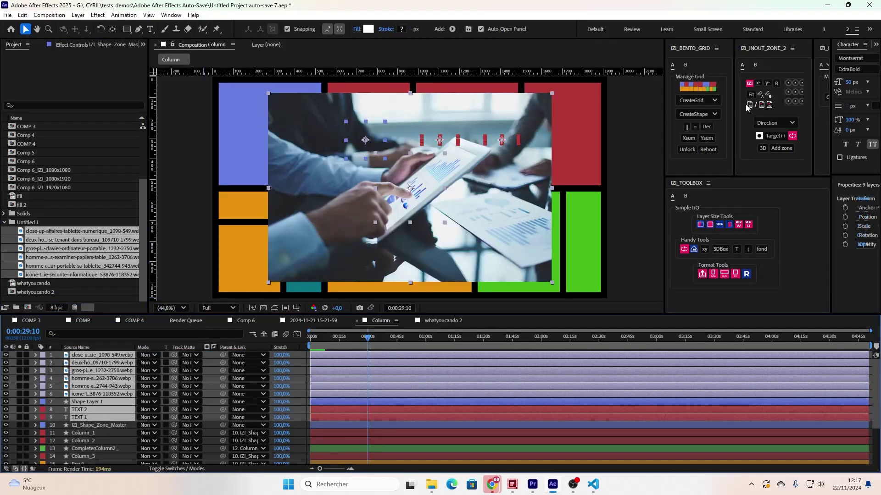
# Step: Apply InOut zone effects to the selected layers and assign their target zones with Target++
pyautogui.click(749, 84)
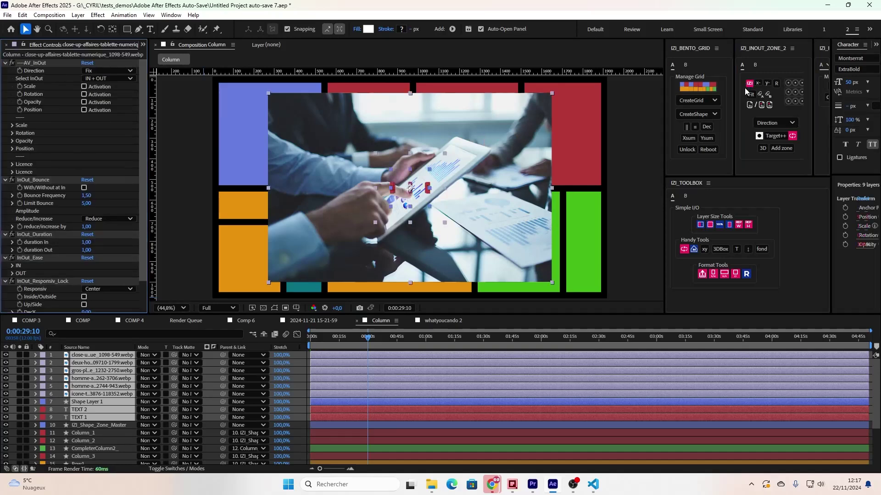
pyautogui.click(770, 137)
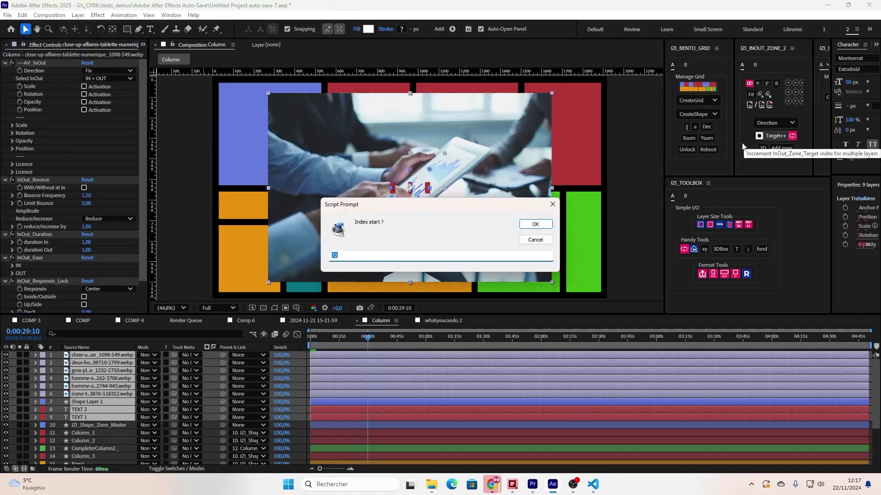
pyautogui.click(535, 225)
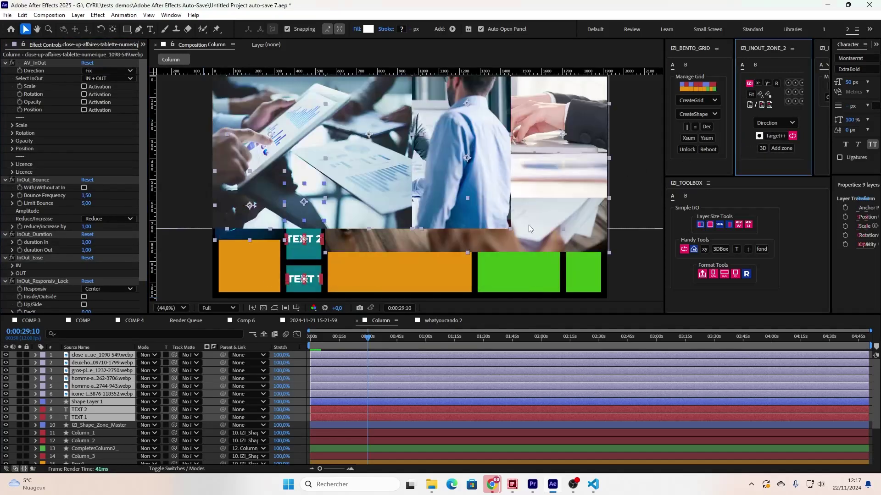